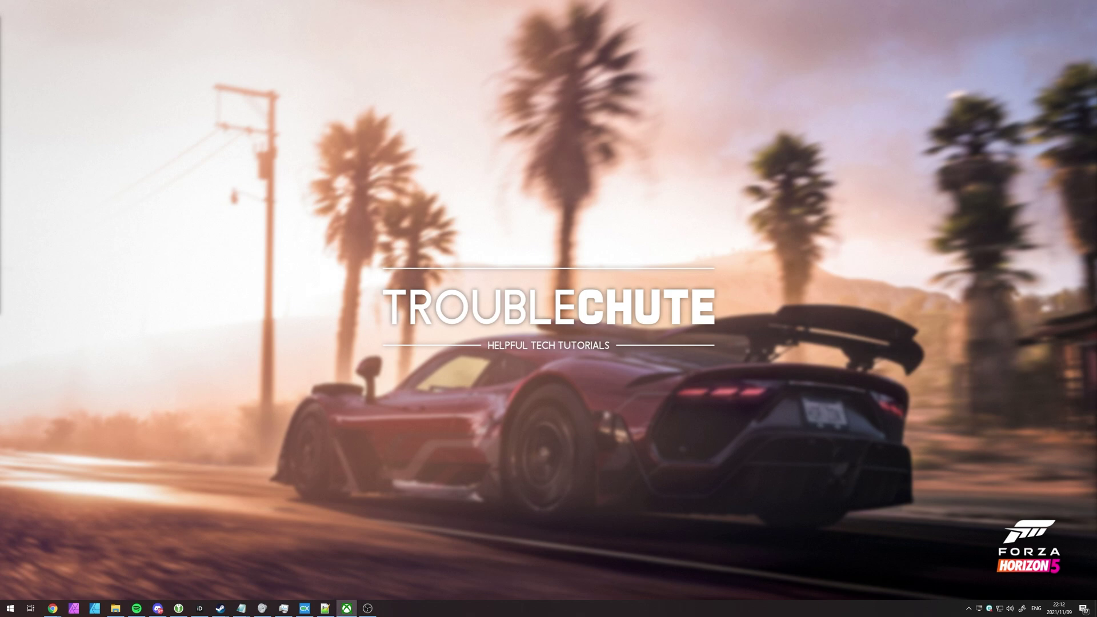
# Step: Move the Xbox app aside and open File Explorer with hidden items shown
pyautogui.moveTo(816, 188)
pyautogui.mouseDown()
pyautogui.moveTo(539, 177)
pyautogui.moveTo(538, 167)
pyautogui.mouseUp()
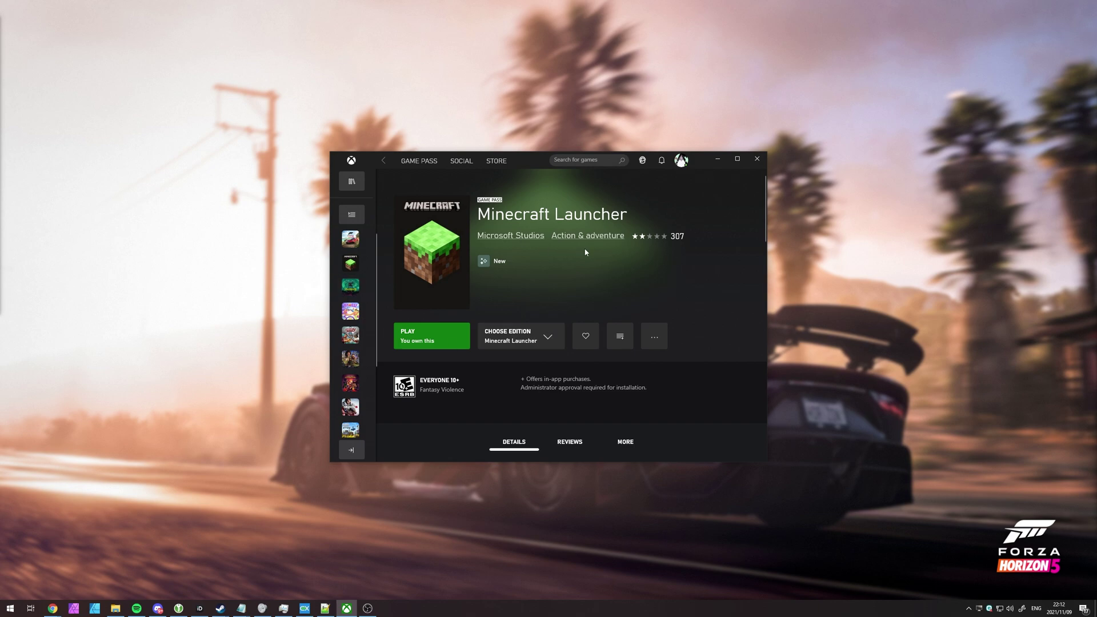
pyautogui.click(717, 160)
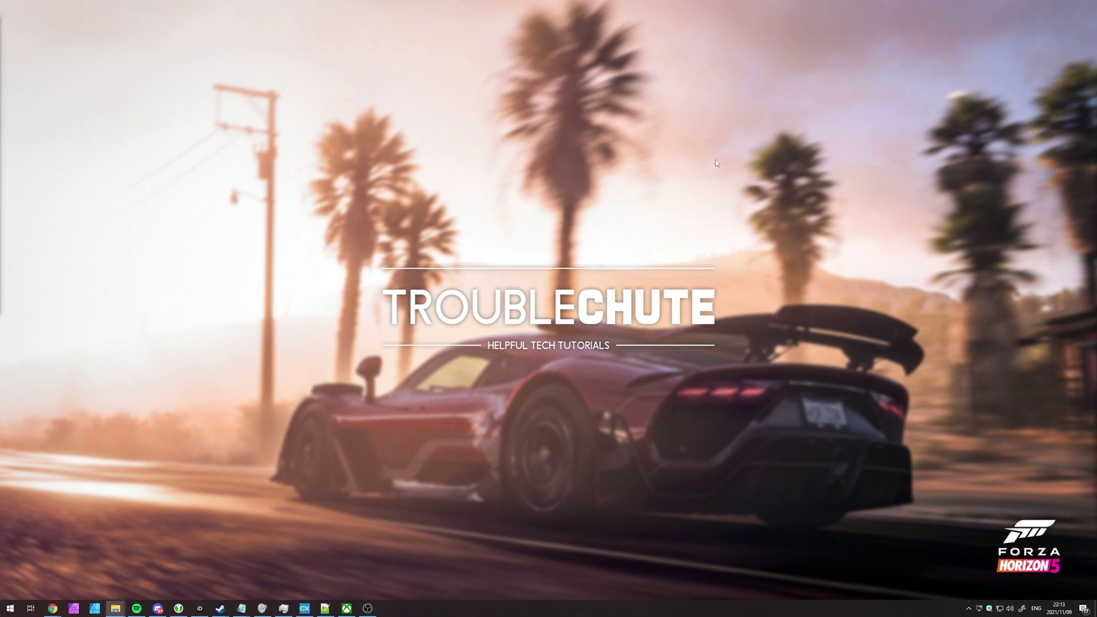
pyautogui.press('super+e')
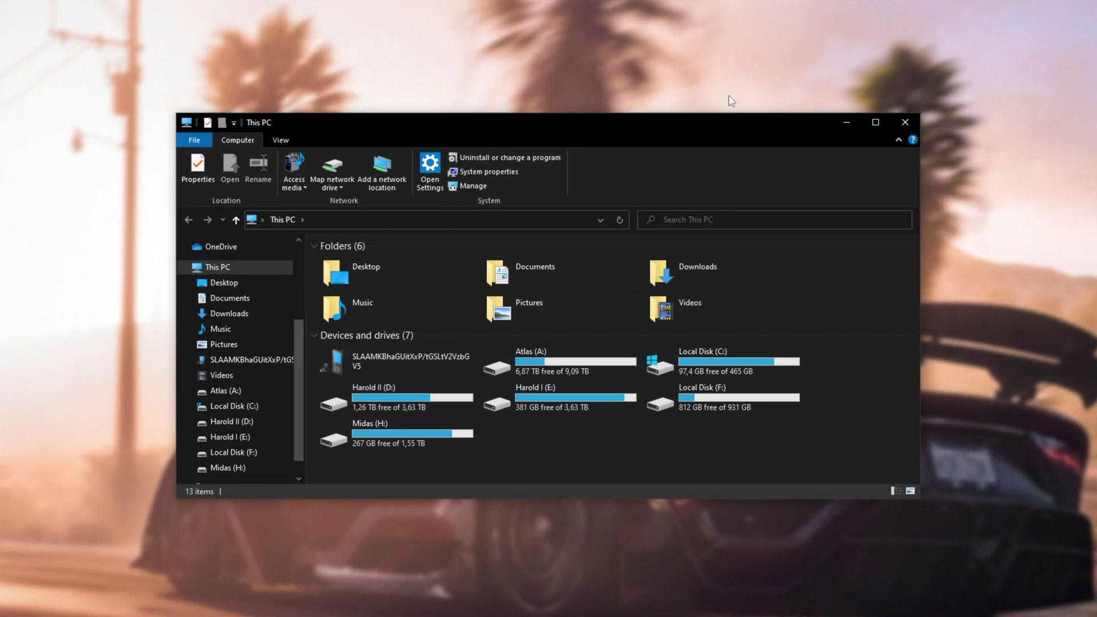
pyautogui.click(281, 140)
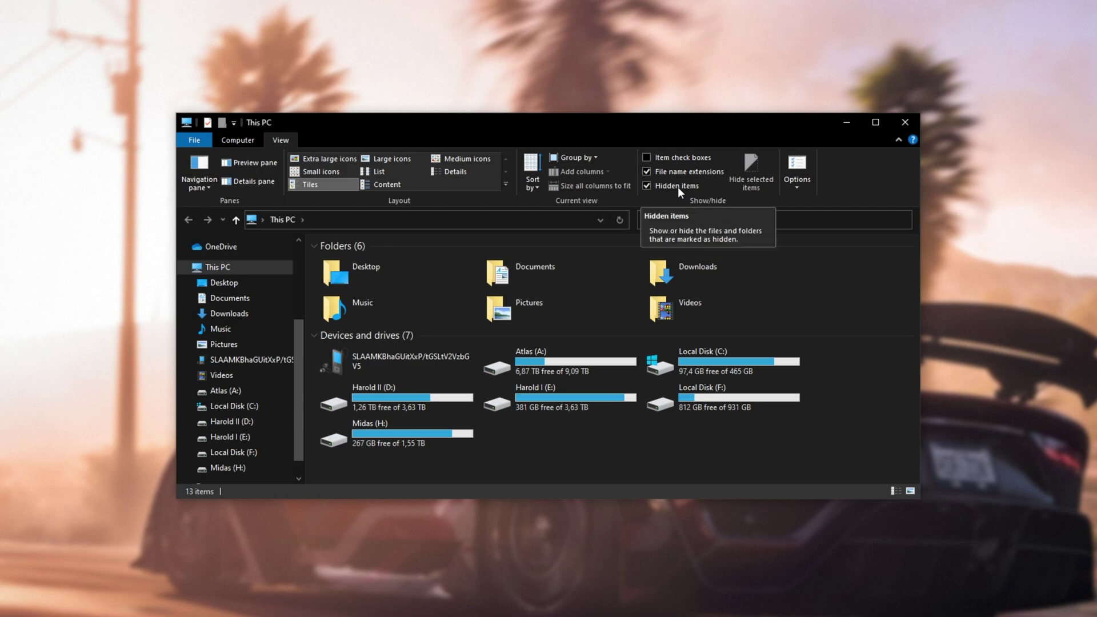
# Step: Open drive E: and bring up the context menu for the WindowsApps folder
pyautogui.click(729, 362)
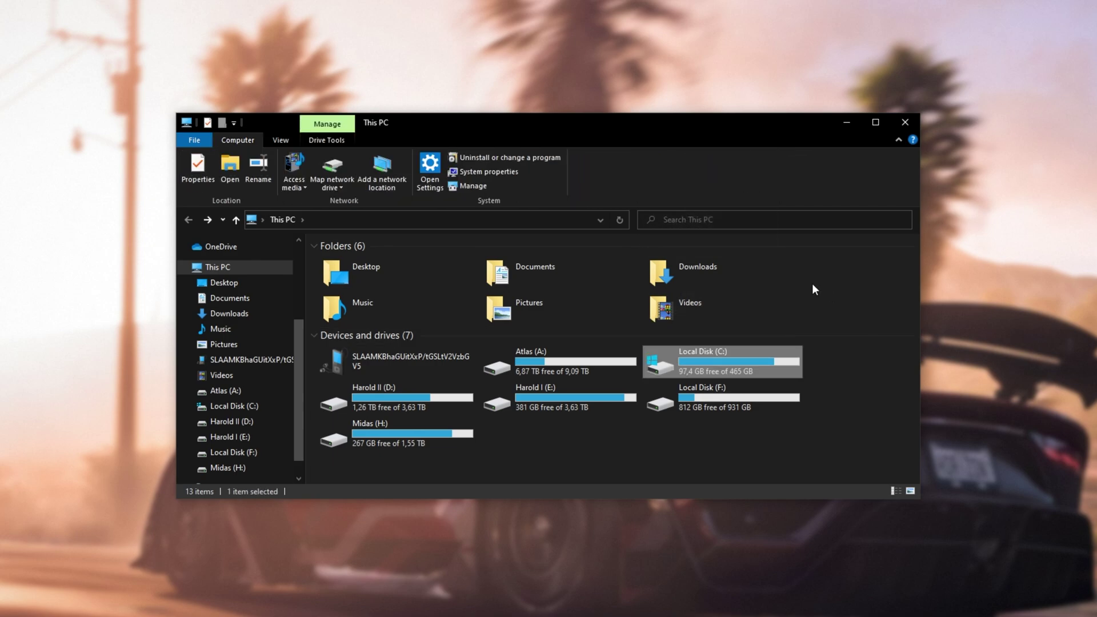
pyautogui.doubleClick(525, 398)
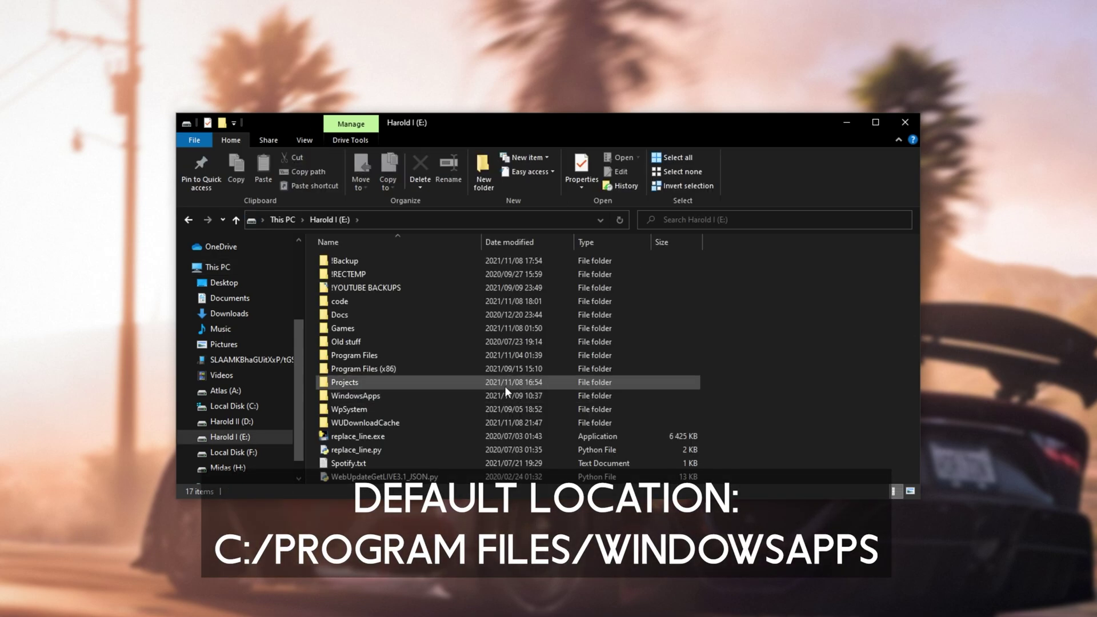
pyautogui.click(386, 397)
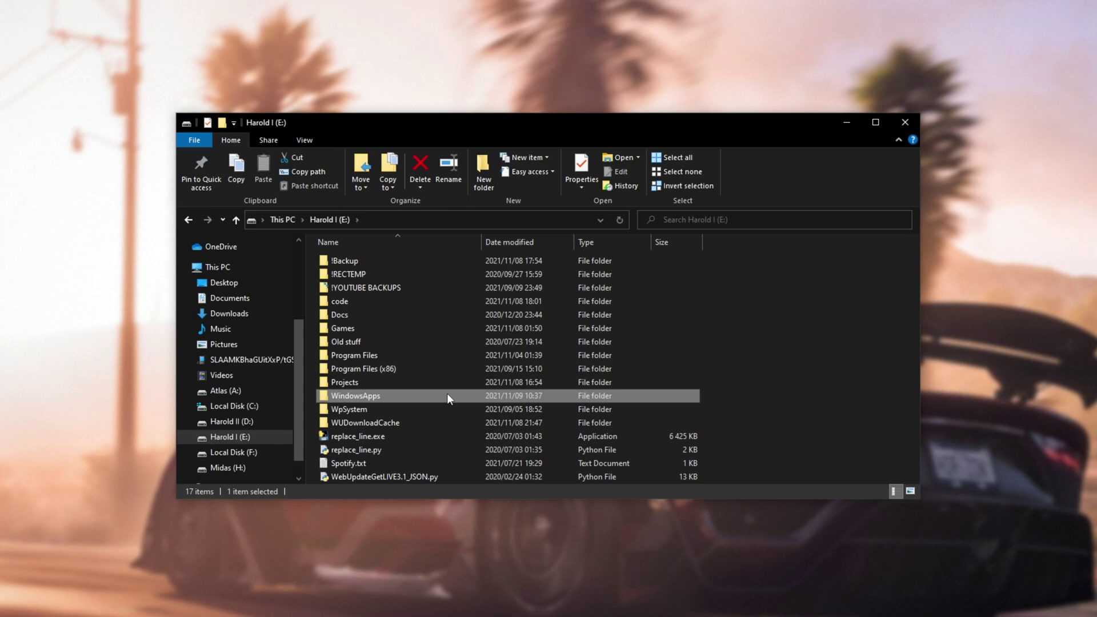
pyautogui.rightClick(447, 394)
# Step: Go from WindowsApps Properties to the Security tab's Advanced security settings window
pyautogui.click(495, 382)
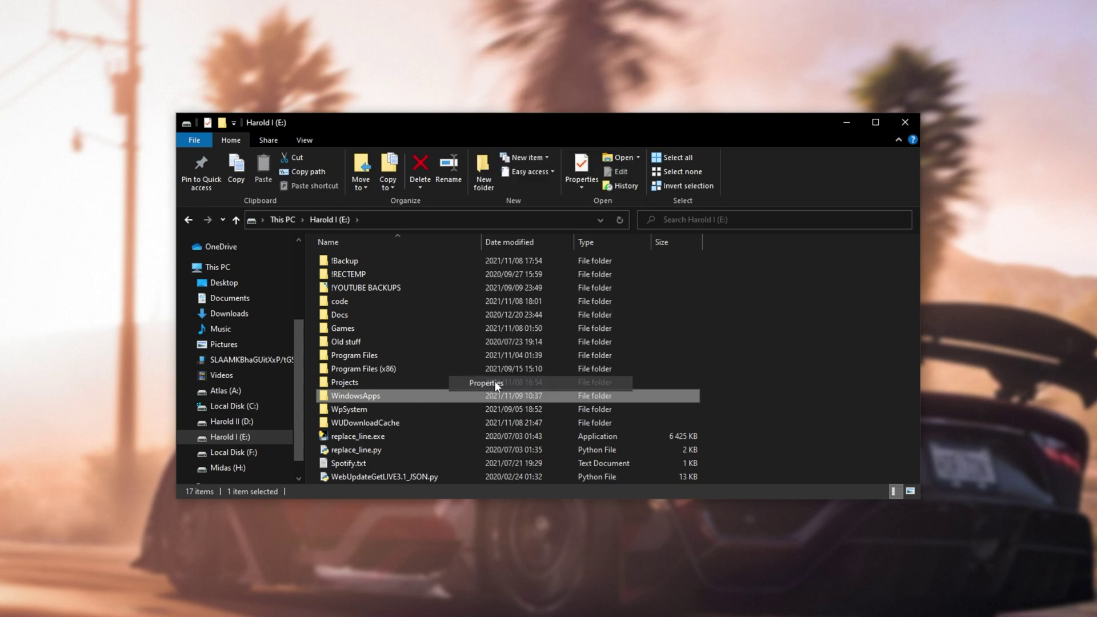
pyautogui.click(523, 184)
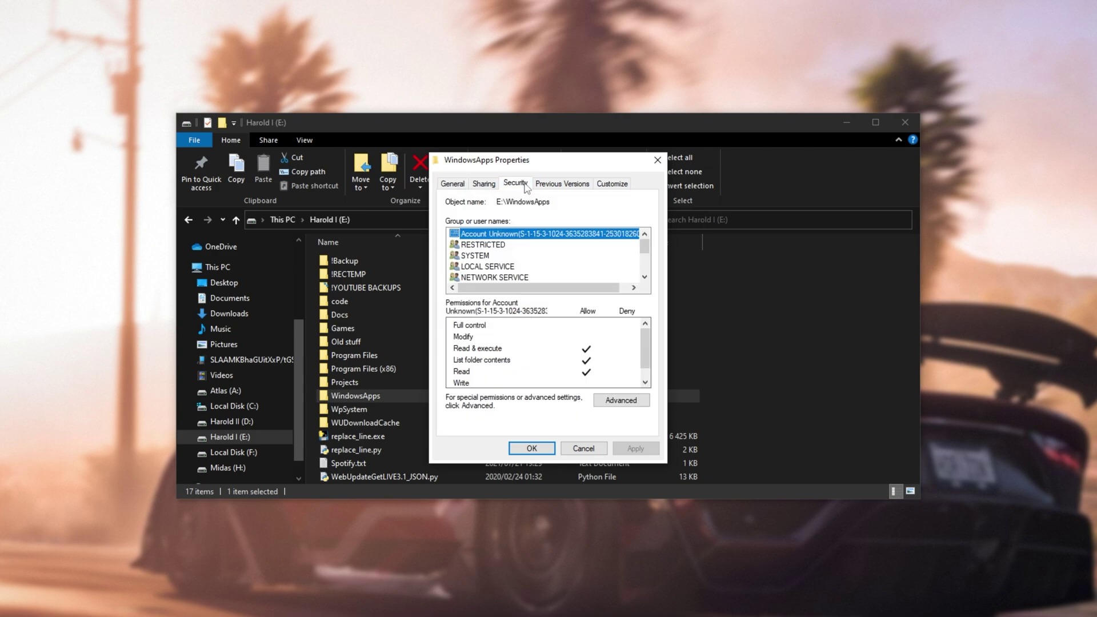
pyautogui.click(620, 400)
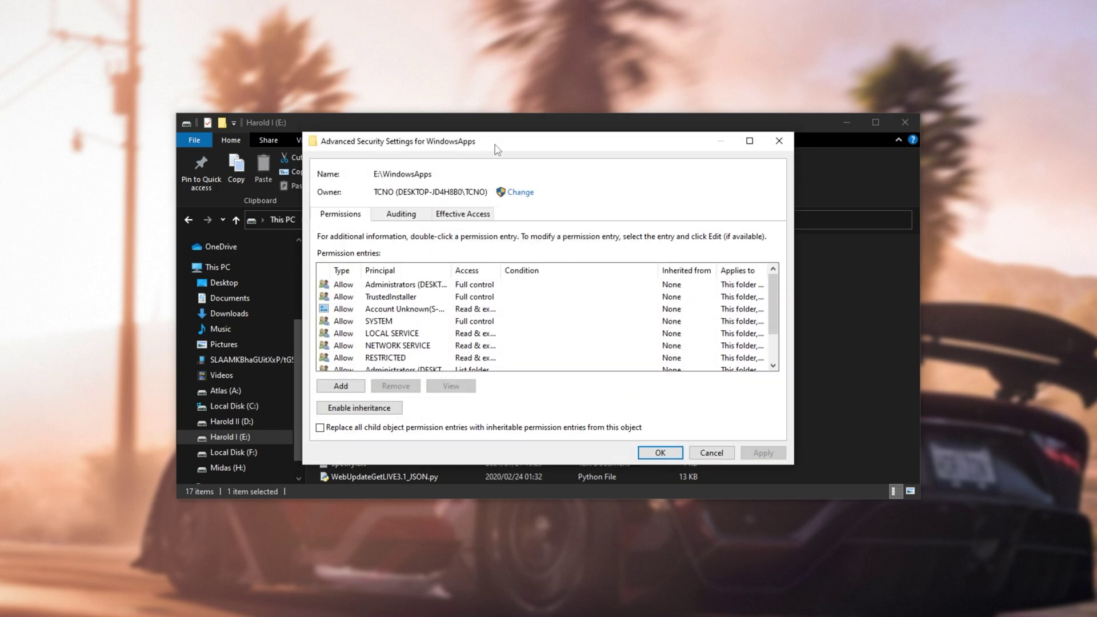
pyautogui.moveTo(493, 142); pyautogui.dragTo(496, 150)
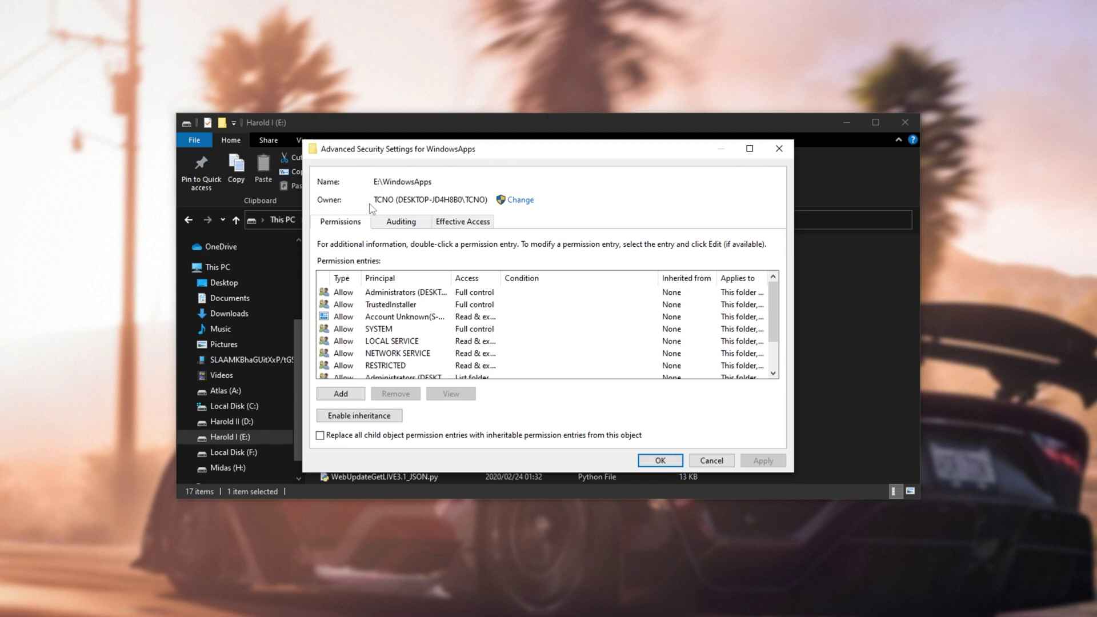
# Step: Set your own account as WindowsApps owner, reading the account name from C:\Users
pyautogui.click(512, 202)
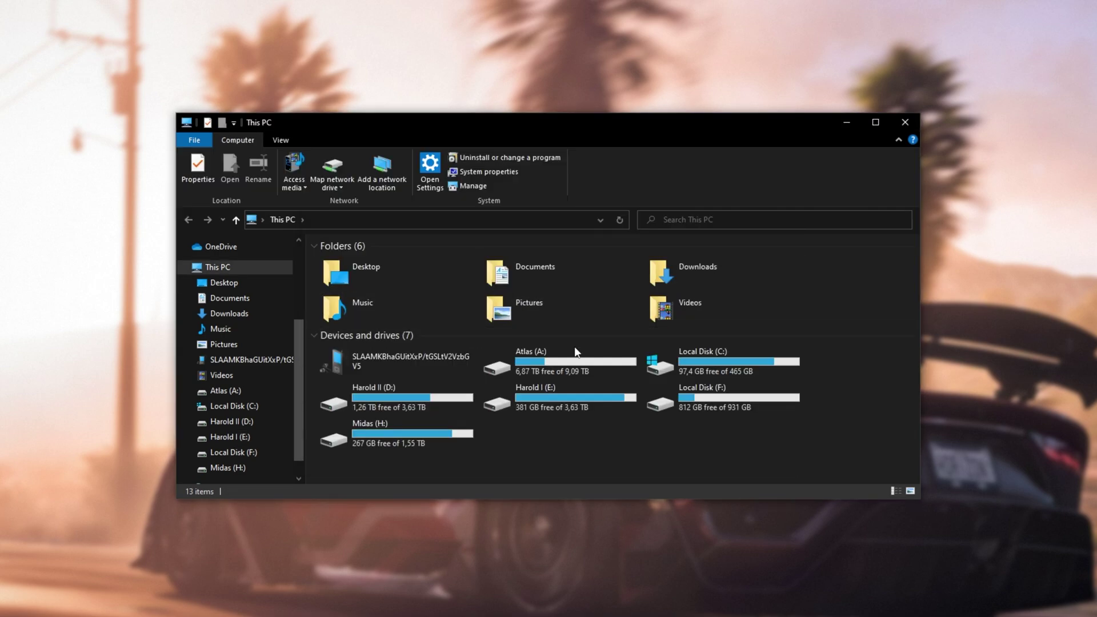
pyautogui.doubleClick(669, 358)
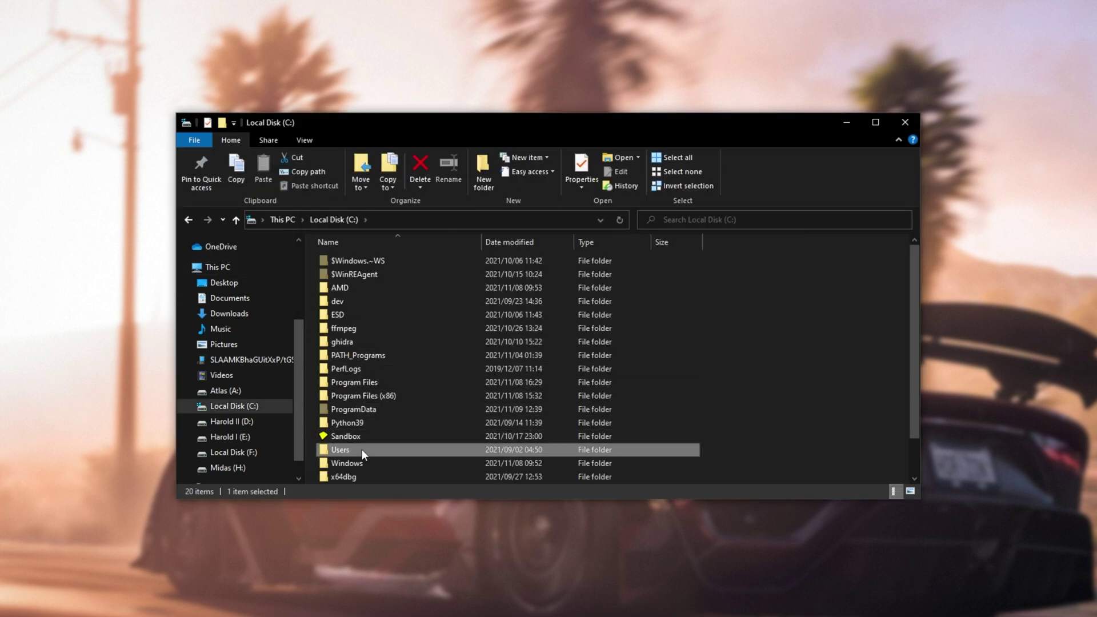
pyautogui.doubleClick(362, 450)
pyautogui.click(343, 289)
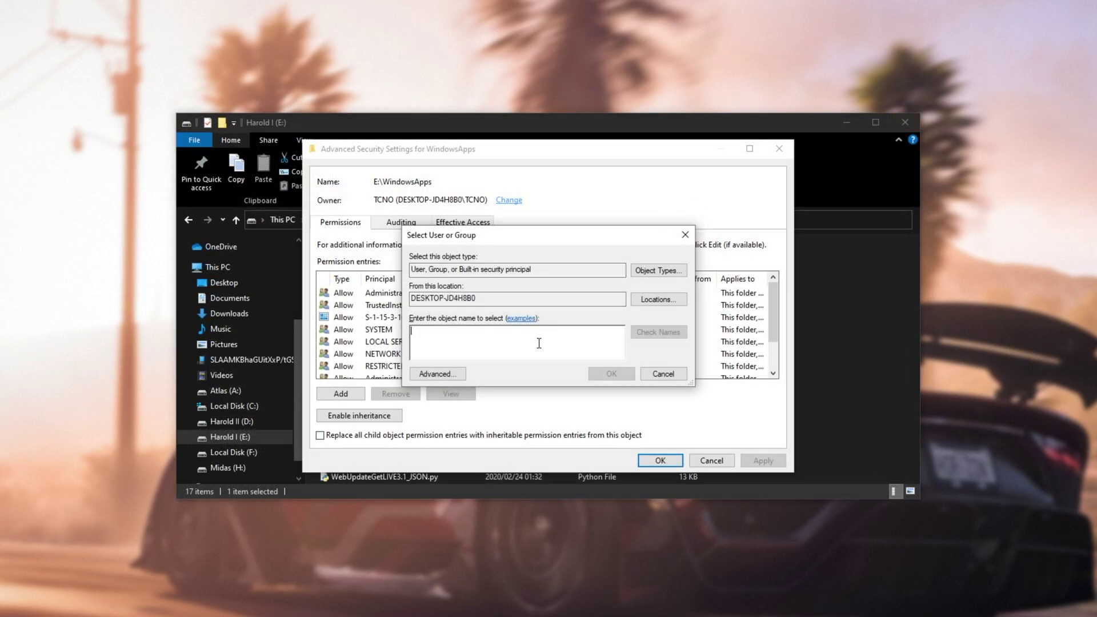
pyautogui.write('TCNO')
pyautogui.click(658, 332)
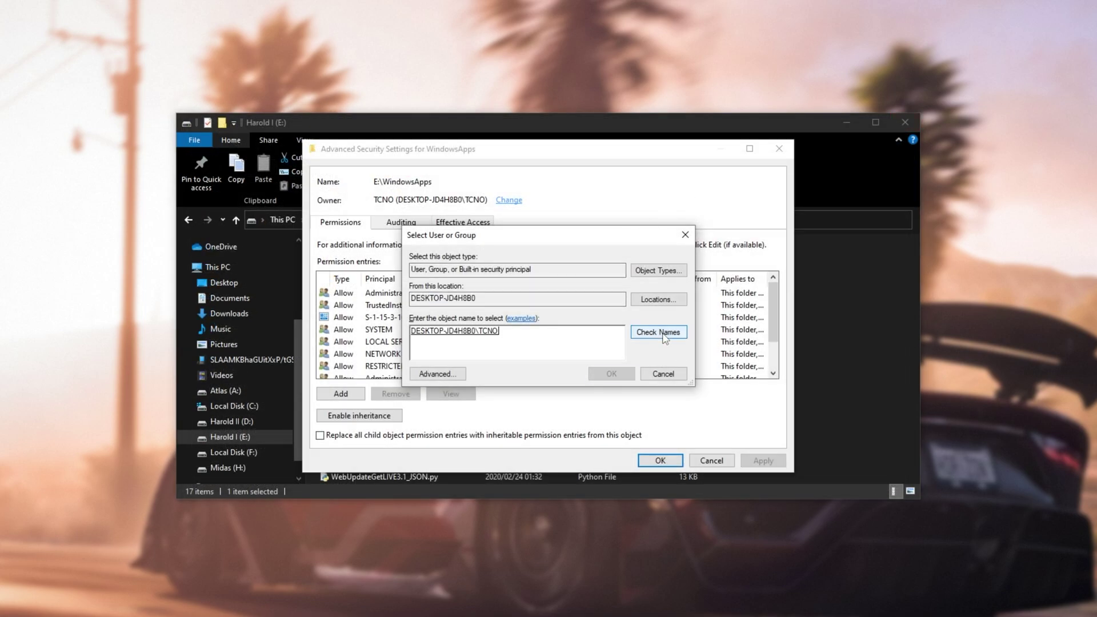
pyautogui.moveTo(480, 297); pyautogui.dragTo(395, 300)
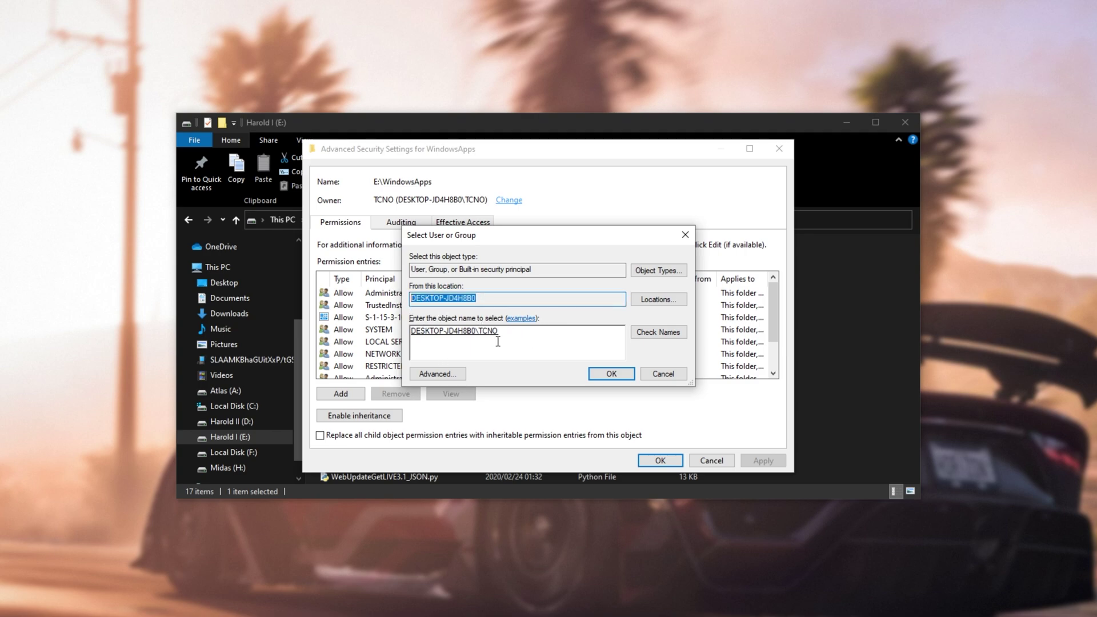
pyautogui.click(612, 373)
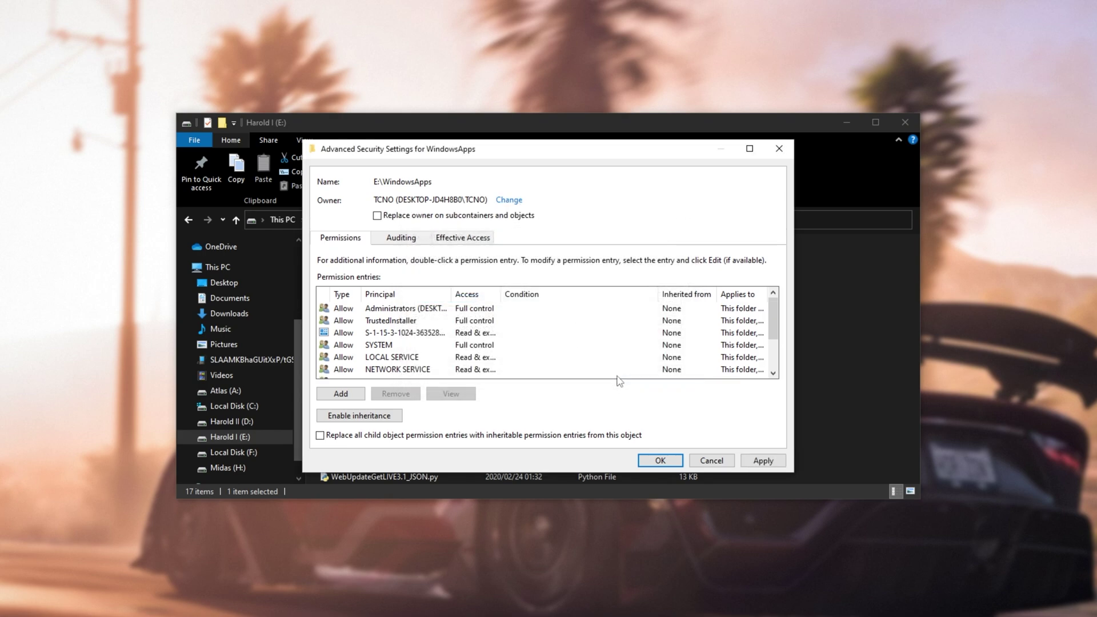
# Step: Replace the owner on all subcontainers and objects, apply it, and close the dialogs
pyautogui.click(404, 221)
pyautogui.click(758, 460)
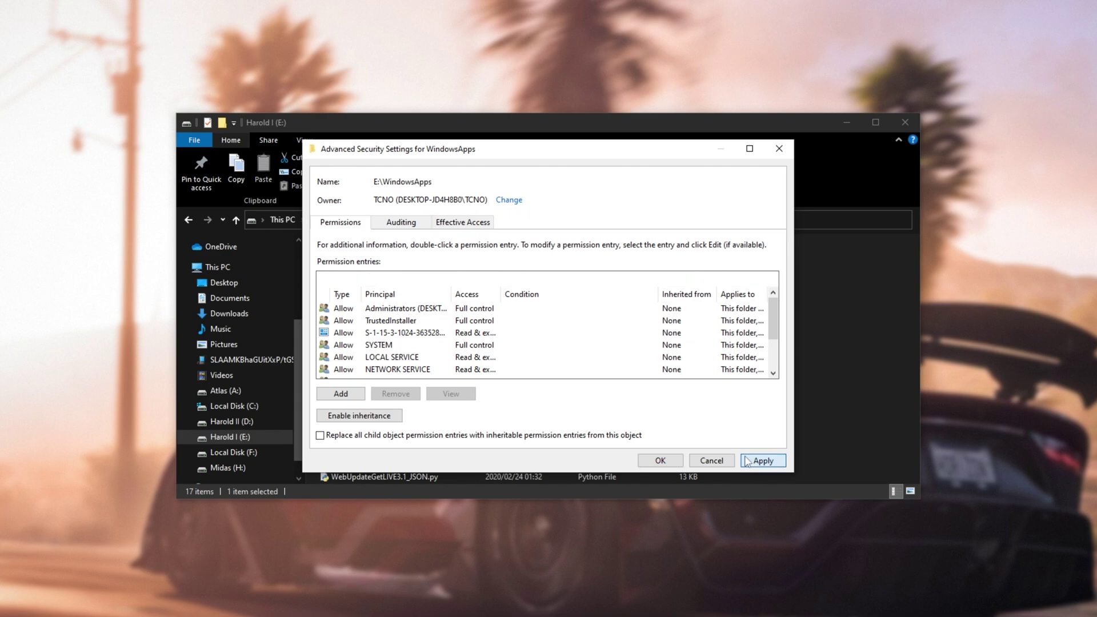
pyautogui.click(656, 352)
pyautogui.click(660, 460)
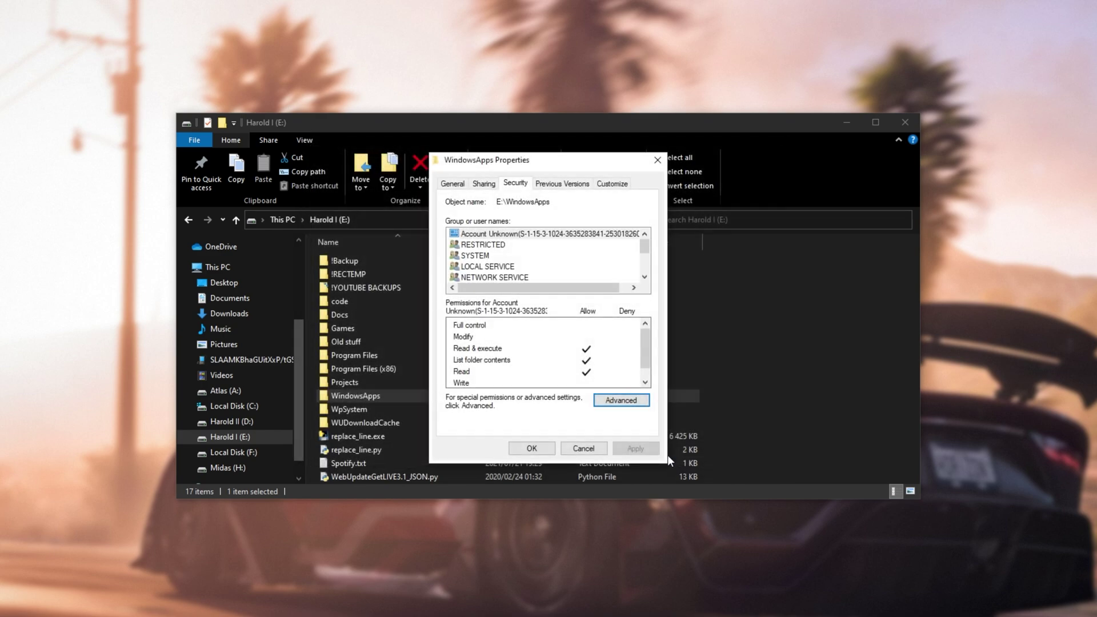
pyautogui.click(532, 449)
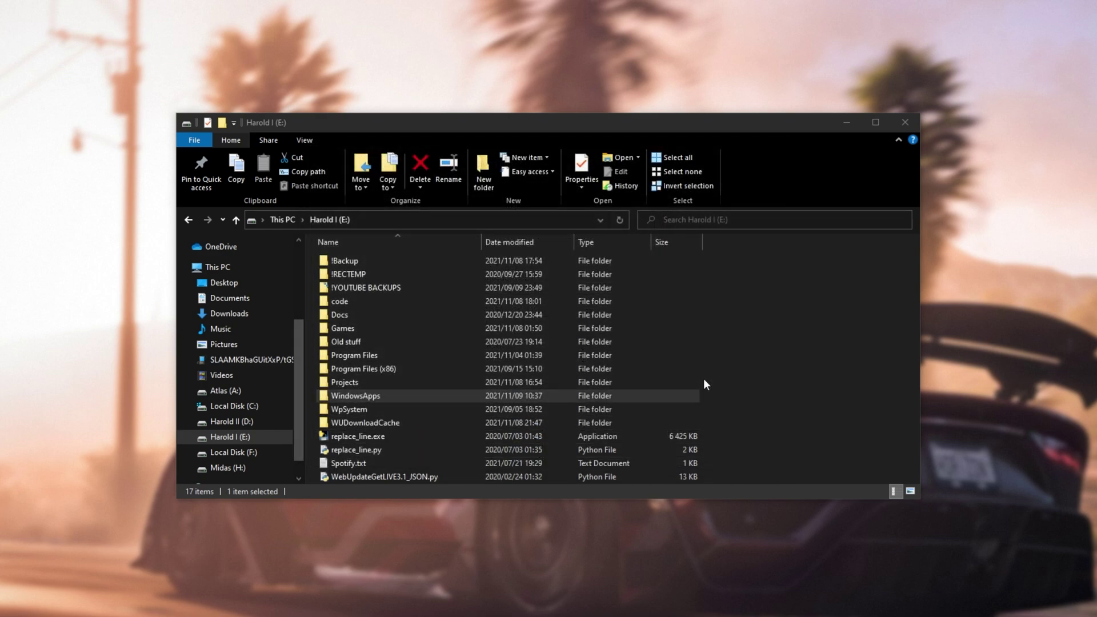
# Step: Open WindowsApps, return to drive E:, and bring up the folder's context menu for takeown
pyautogui.doubleClick(543, 395)
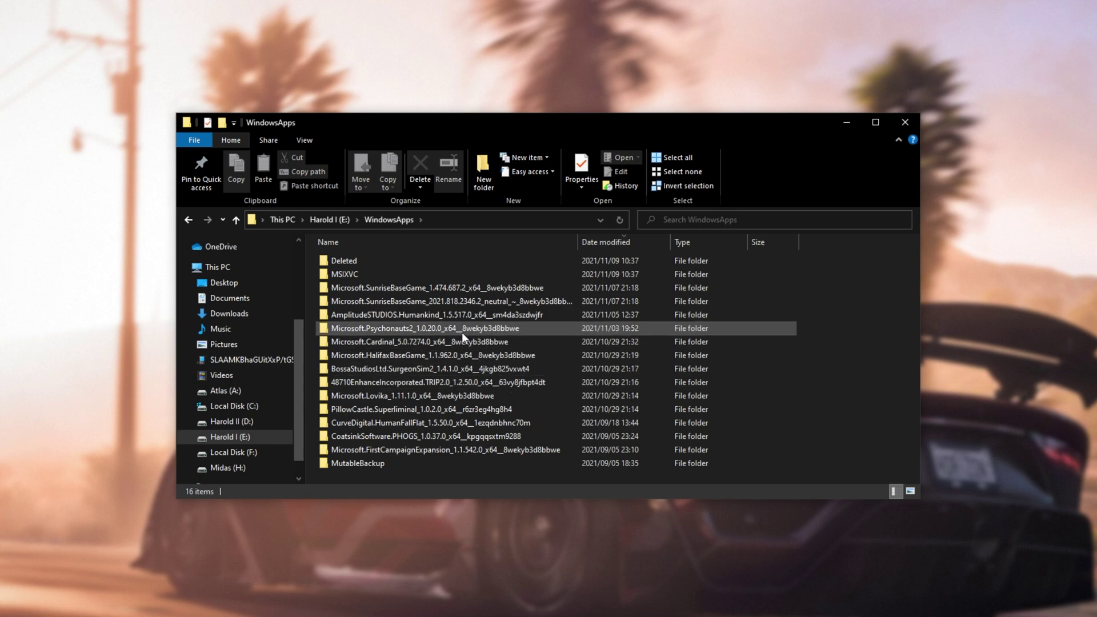
pyautogui.hotkey('alt', 'Up')
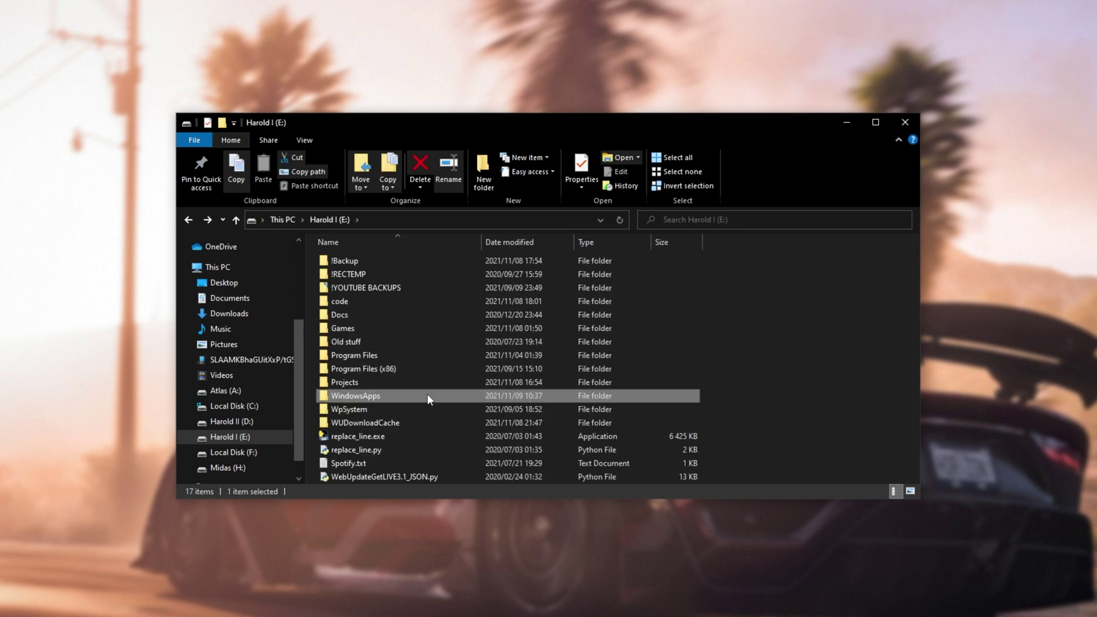
pyautogui.rightClick(428, 394)
pyautogui.rightClick(419, 396)
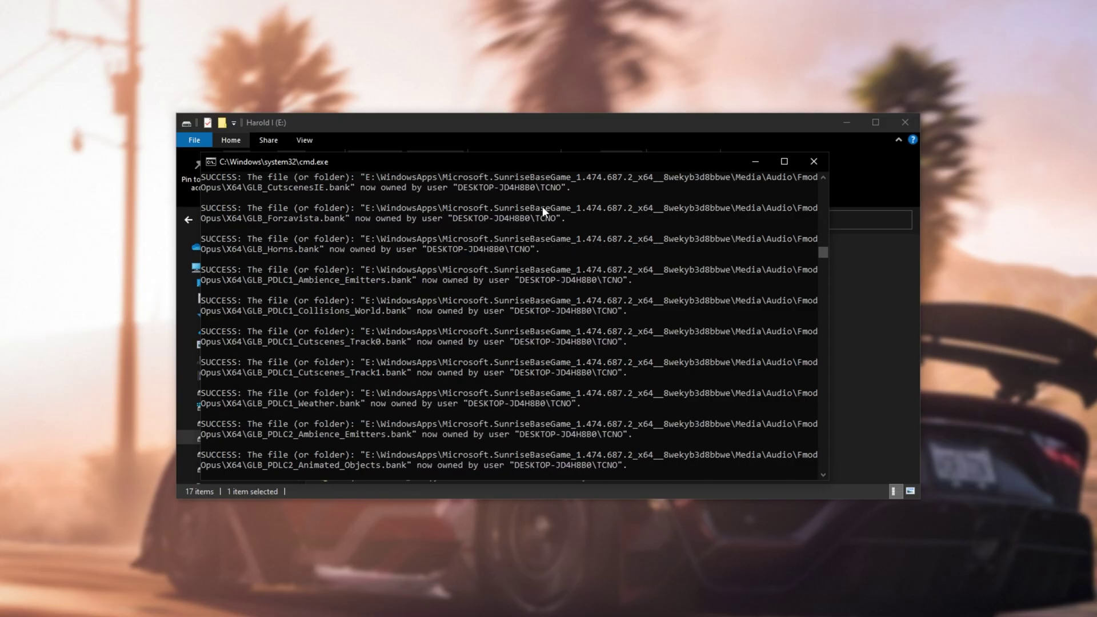
# Step: Shift the takeown command window slightly right while ownership reassignment finishes
pyautogui.moveTo(571, 161); pyautogui.dragTo(591, 158)
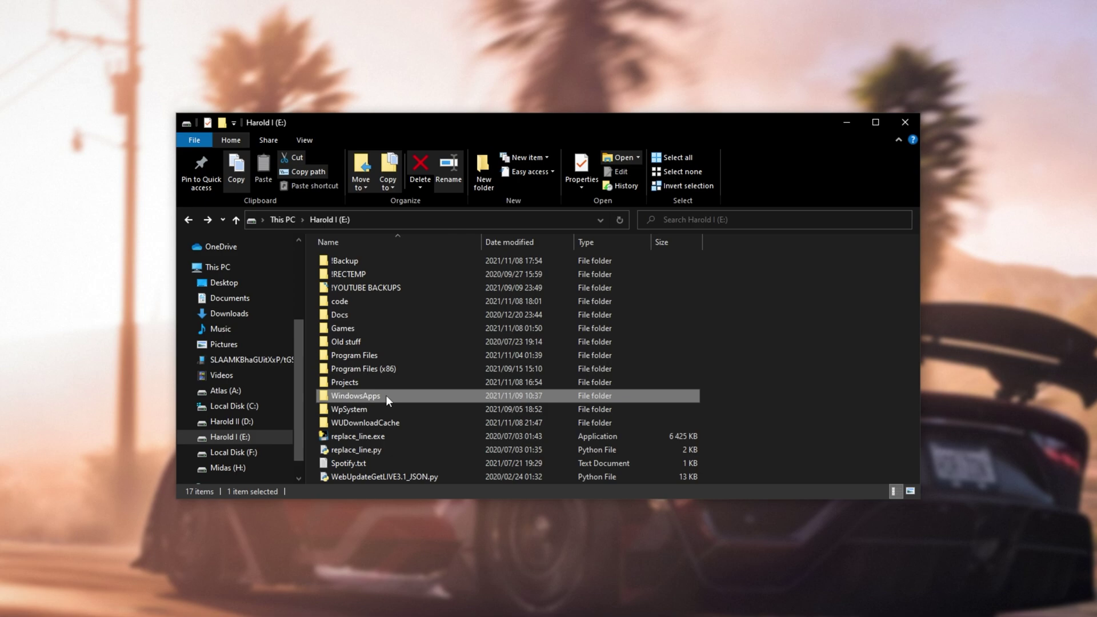
# Step: Open WindowsApps, then move between drive E:, WindowsApps and This PC
pyautogui.doubleClick(386, 395)
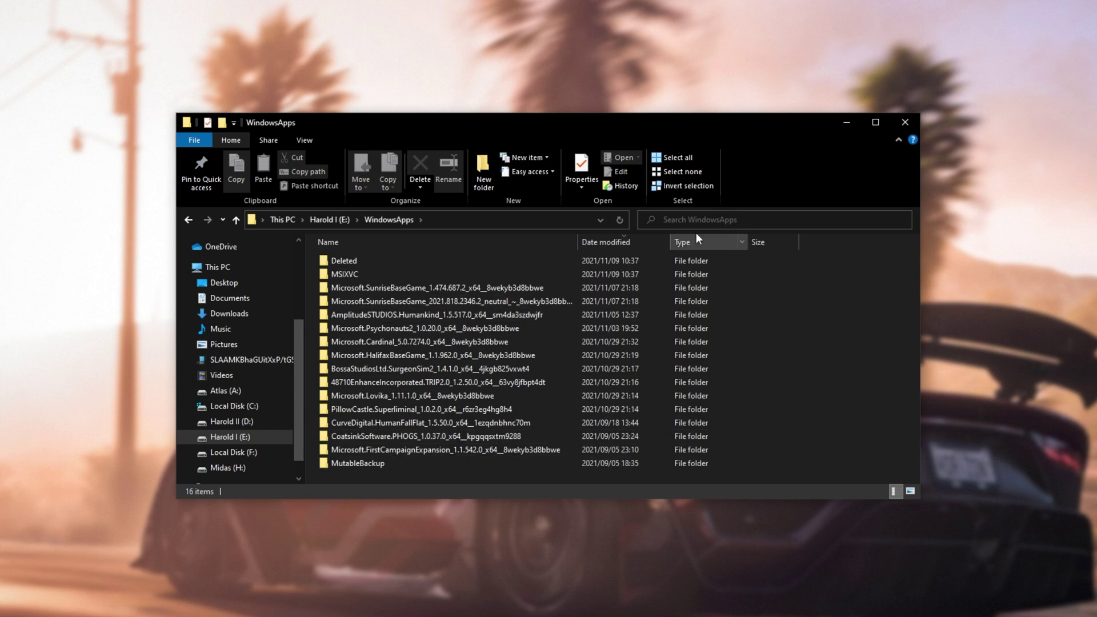
pyautogui.click(772, 221)
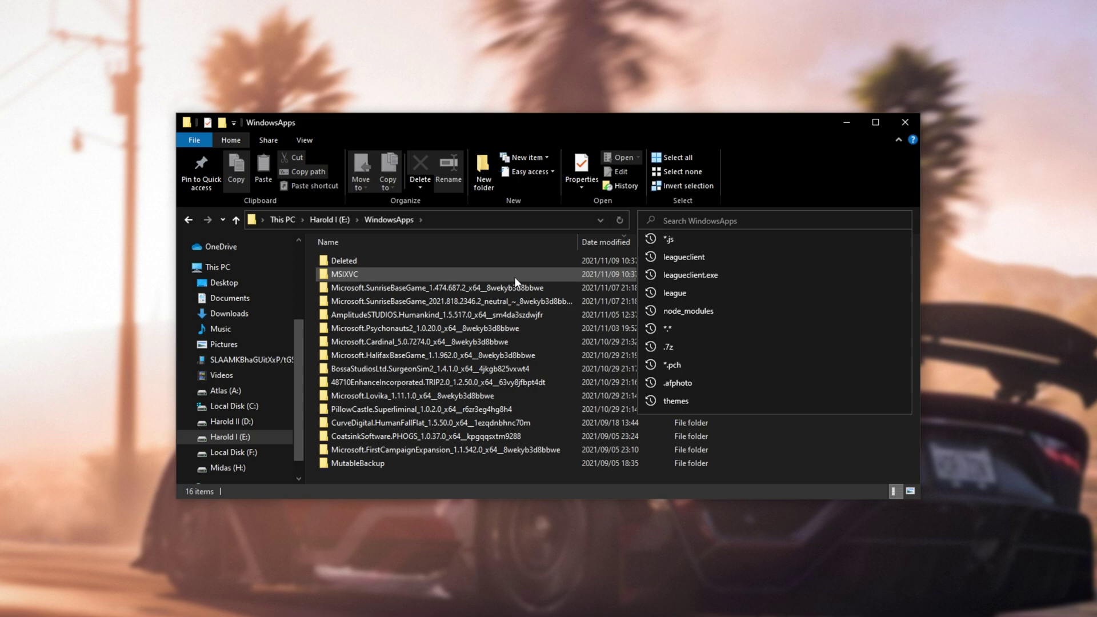
pyautogui.click(323, 222)
pyautogui.hotkey('alt', 'Left')
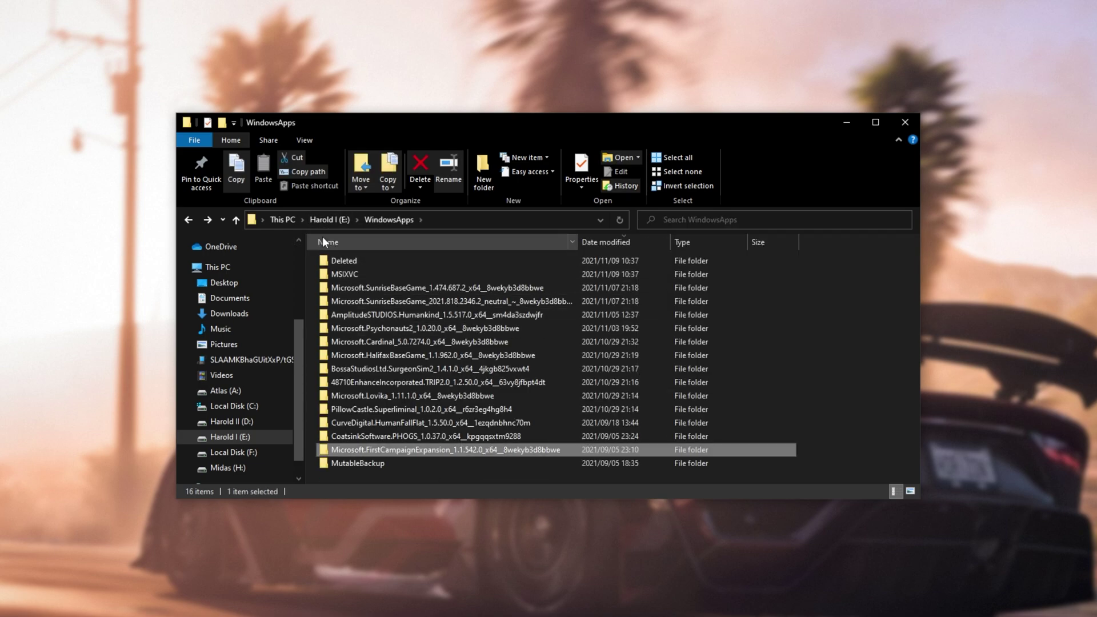
pyautogui.click(282, 220)
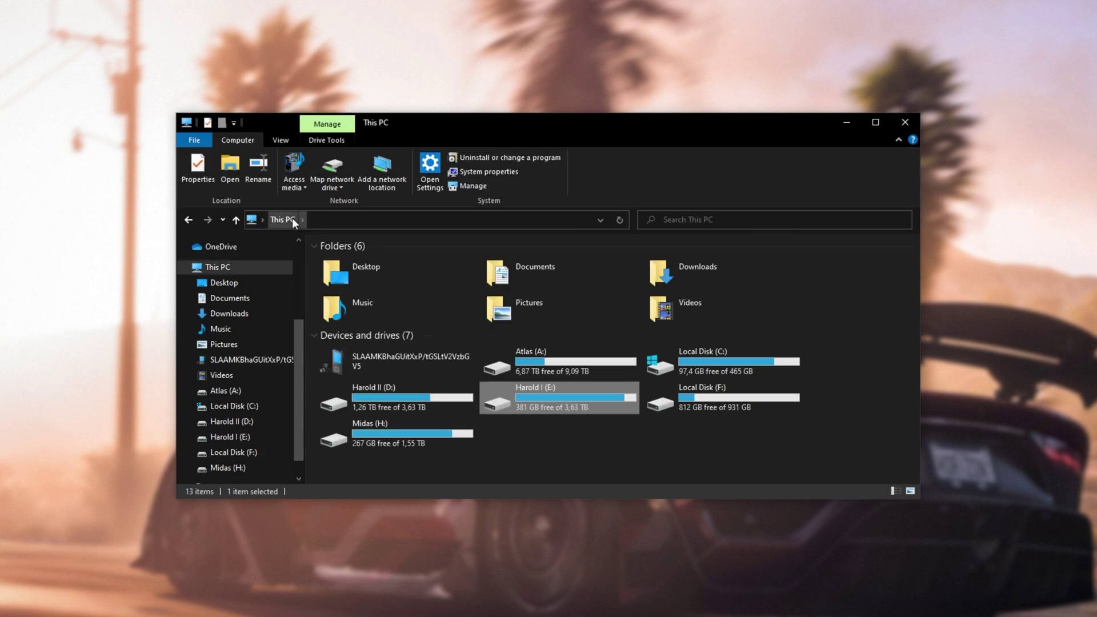
# Step: Leave the This PC search for WindowsApps and select the Microsoft.Cardinal package folder
pyautogui.click(664, 221)
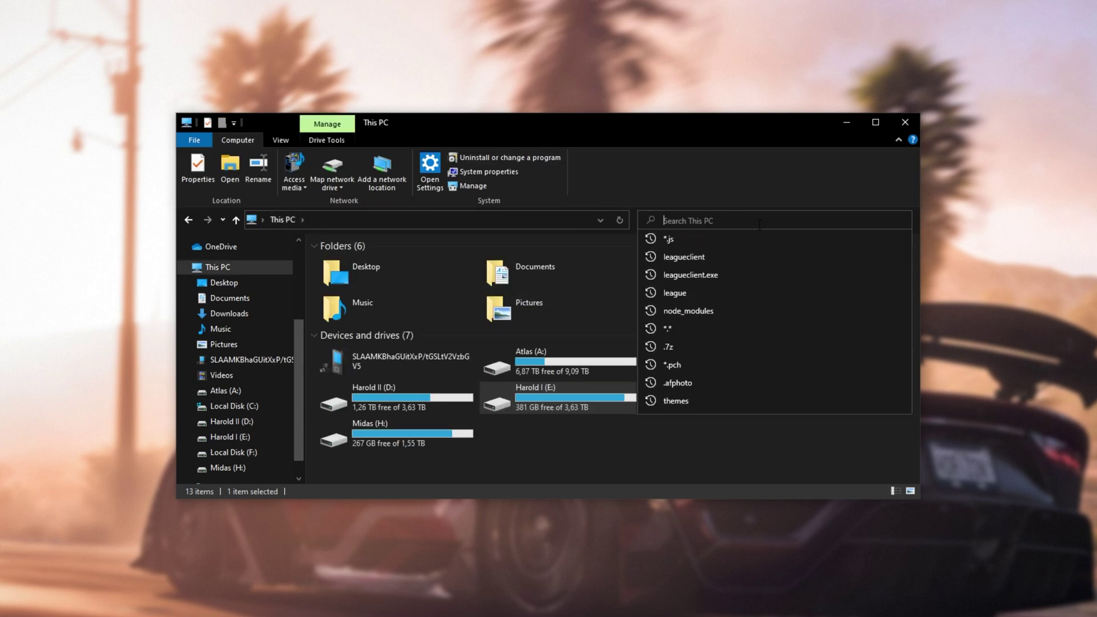
pyautogui.click(538, 414)
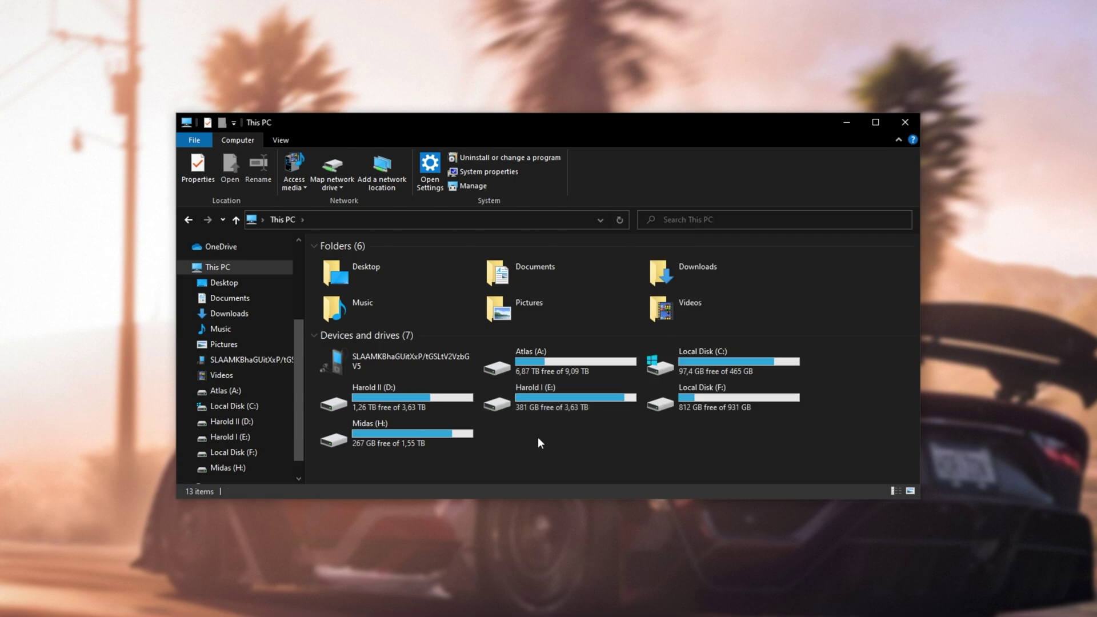
pyautogui.hotkey('alt', 'Left')
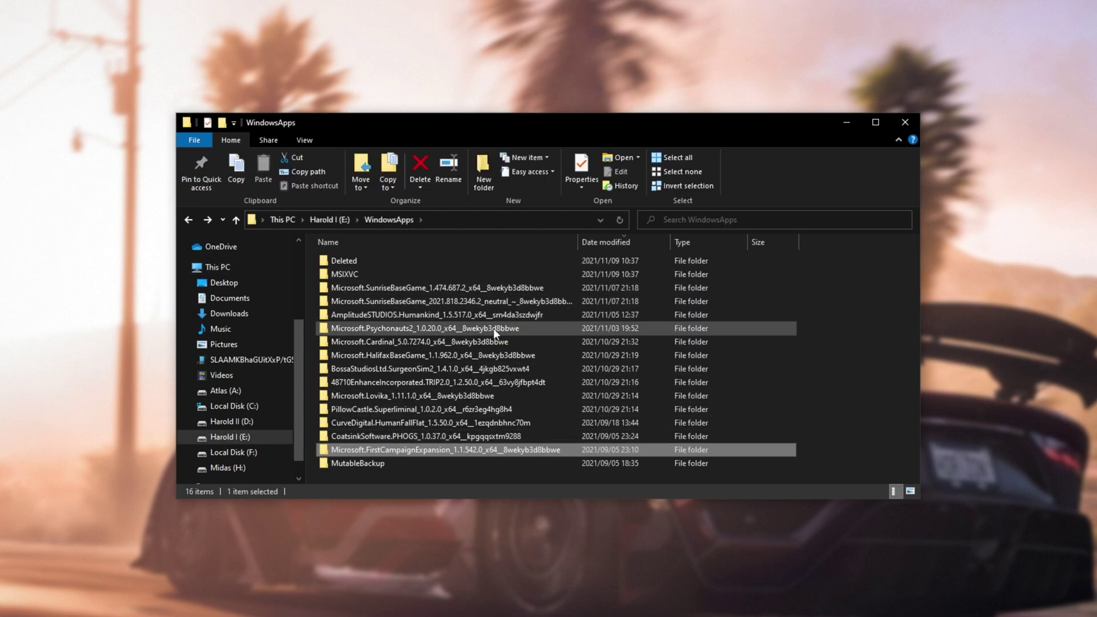
pyautogui.click(492, 328)
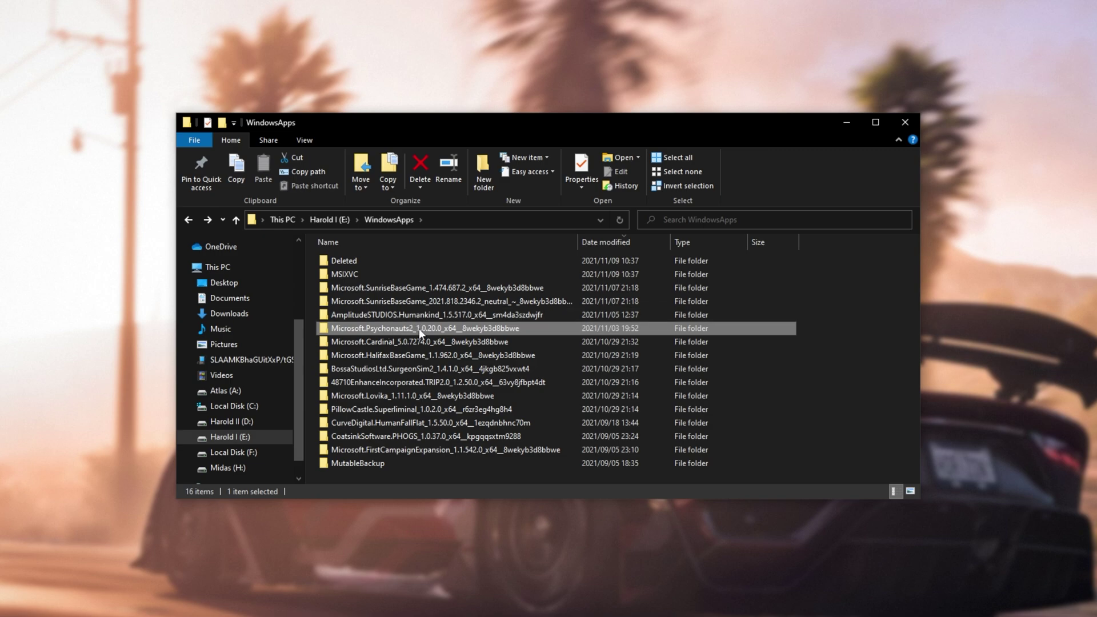
pyautogui.click(390, 343)
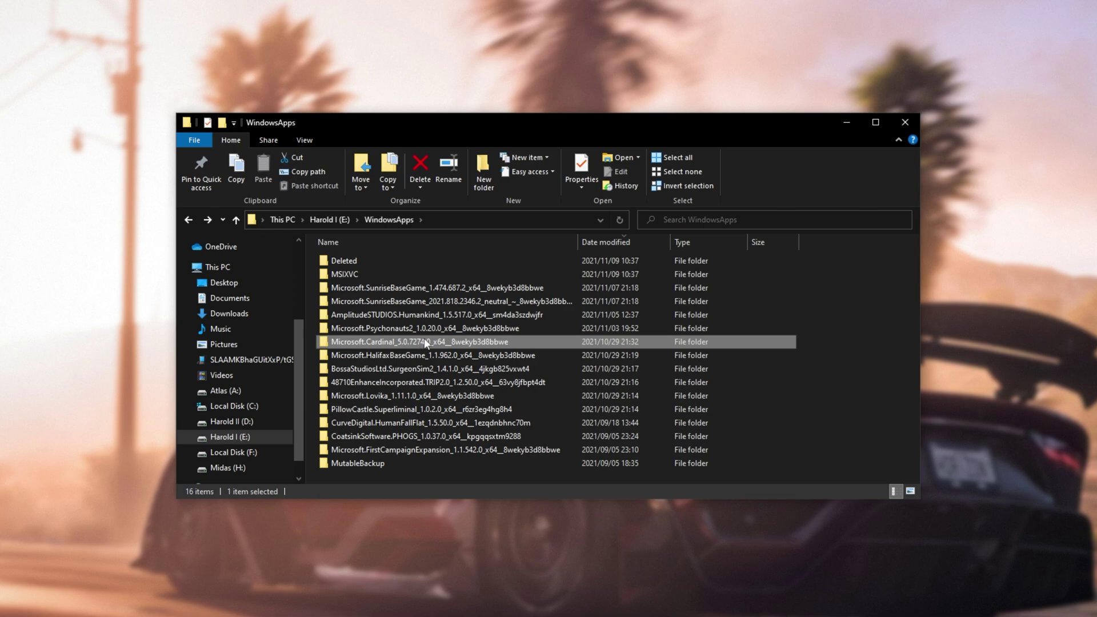
# Step: Open Microsoft.Cardinal, select RelicCardinal_ws.exe, and bring up Task Manager with Ctrl+Shift+Esc
pyautogui.doubleClick(425, 341)
pyautogui.scroll(-2, 431, 341)
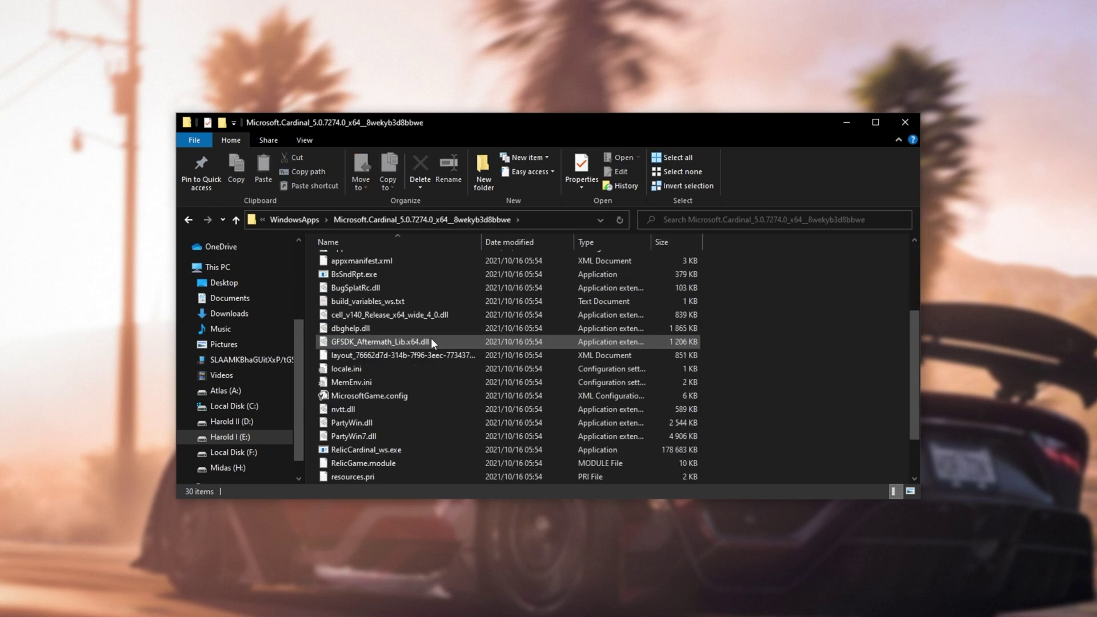
pyautogui.scroll(-2, 430, 318)
pyautogui.click(394, 396)
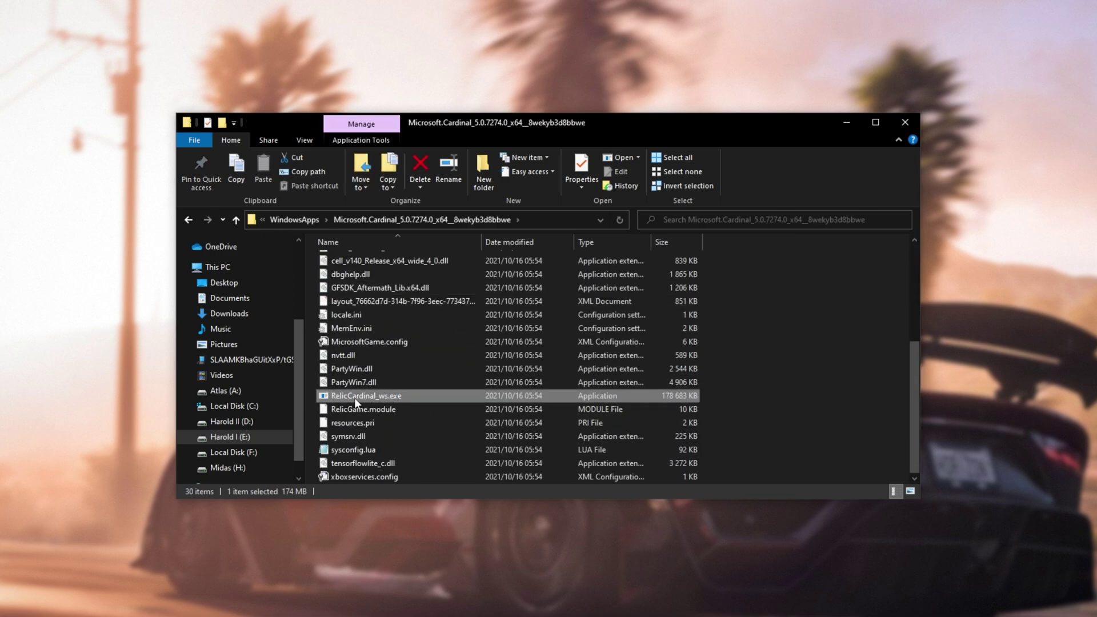
pyautogui.scroll(2, 365, 392)
pyautogui.scroll(3, 365, 393)
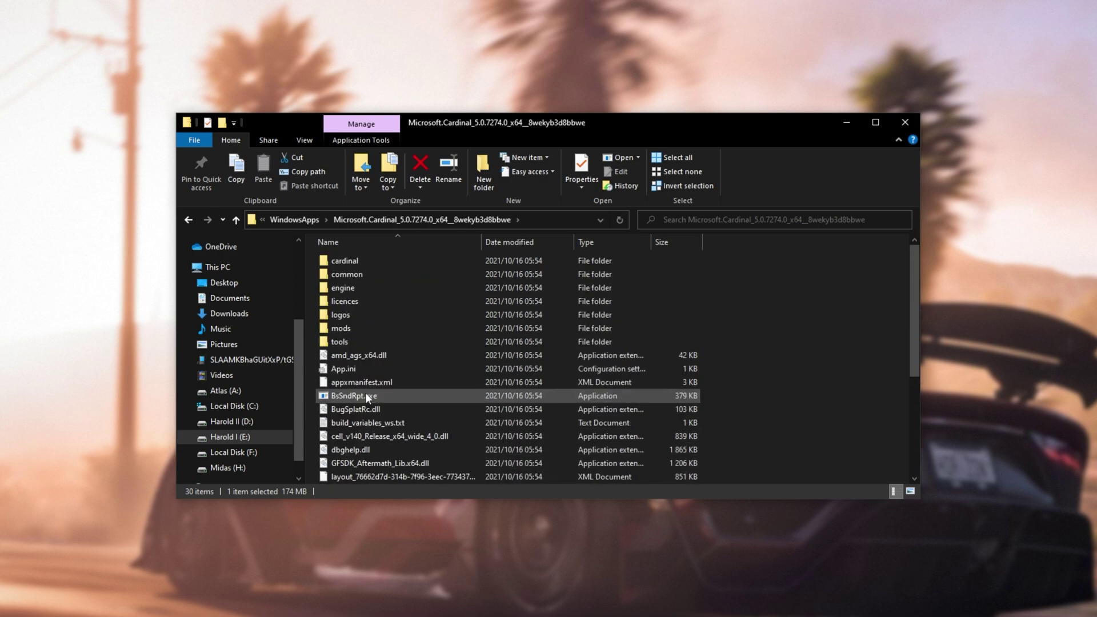
pyautogui.scroll(-5, 403, 317)
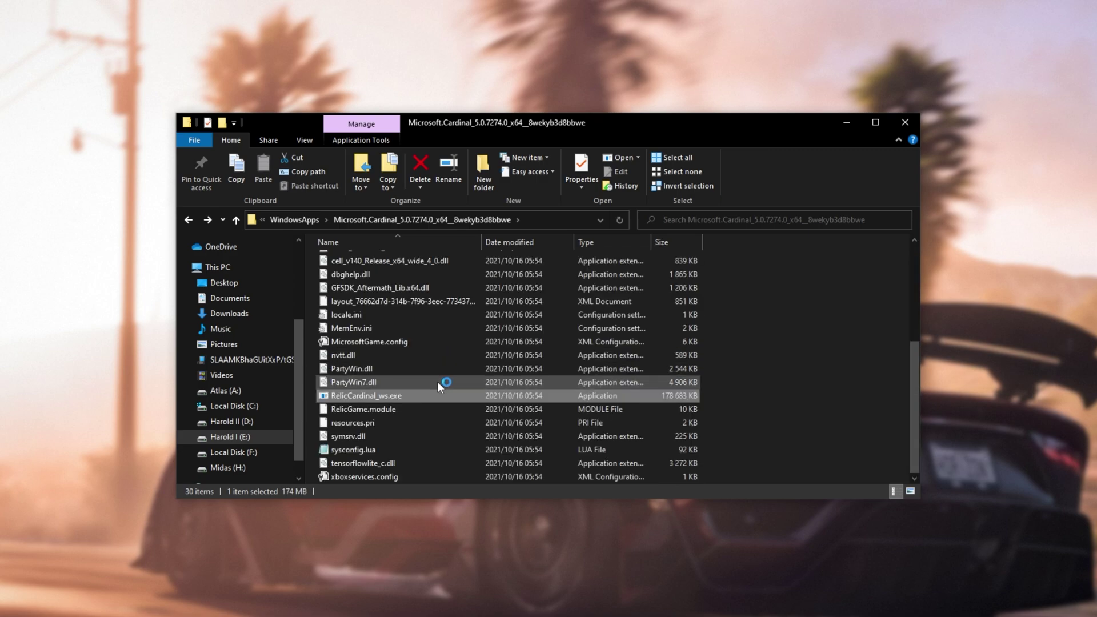
pyautogui.hotkey('ctrl', 'shift', 'Escape')
# Step: Expand Age of Empires IV to show RelicCardinal_ws, collapse it, and close Task Manager
pyautogui.click(336, 250)
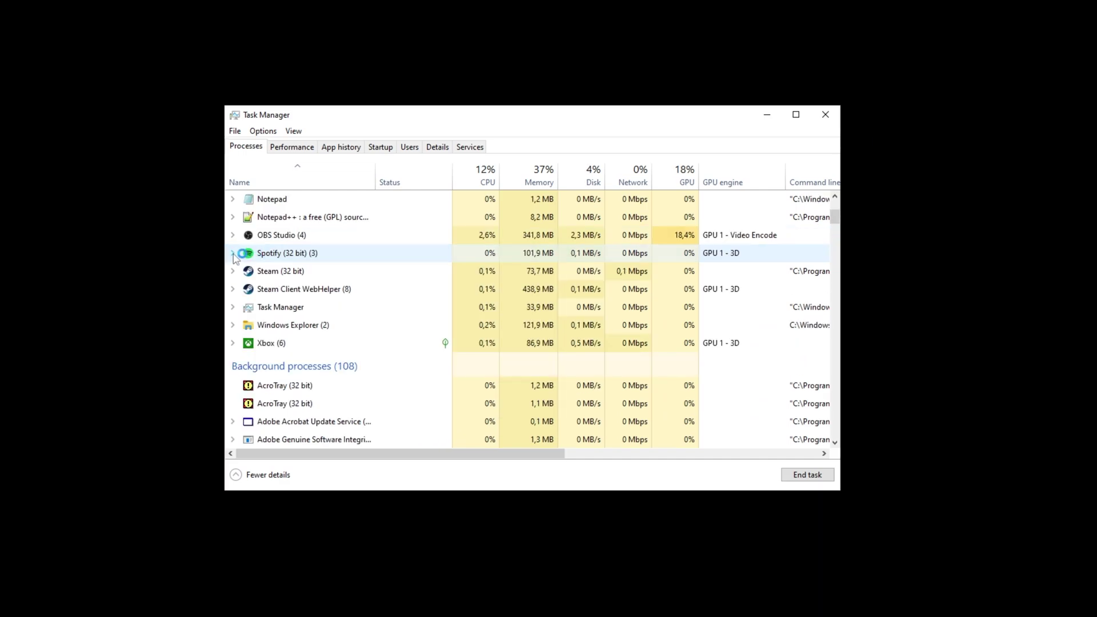
pyautogui.click(233, 253)
pyautogui.click(232, 253)
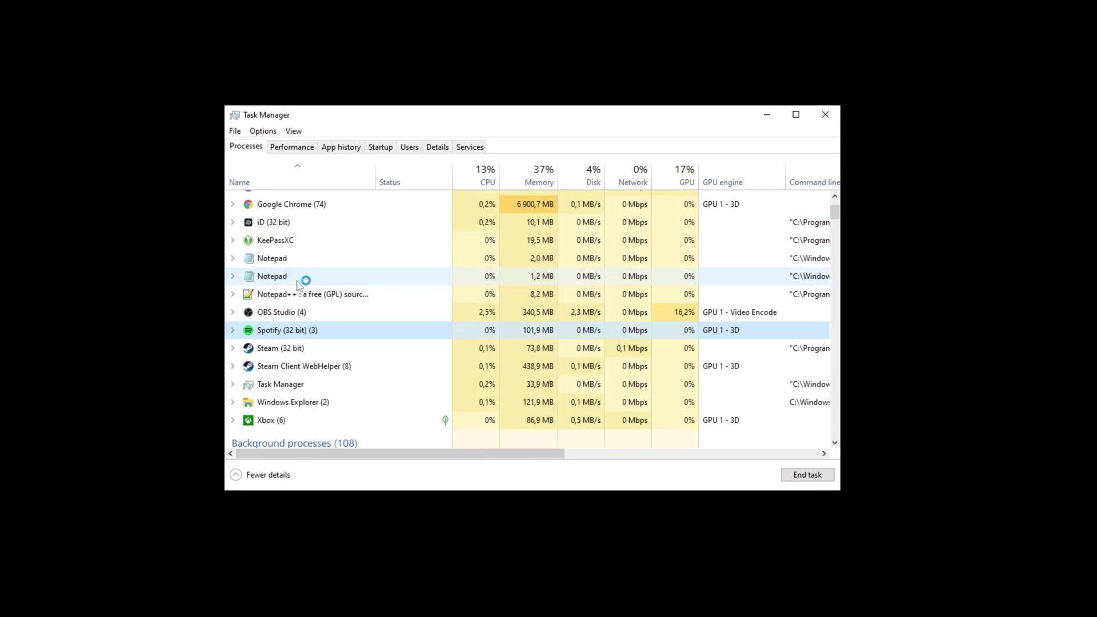
pyautogui.scroll(2, 313, 274)
pyautogui.scroll(2, 313, 266)
pyautogui.click(232, 223)
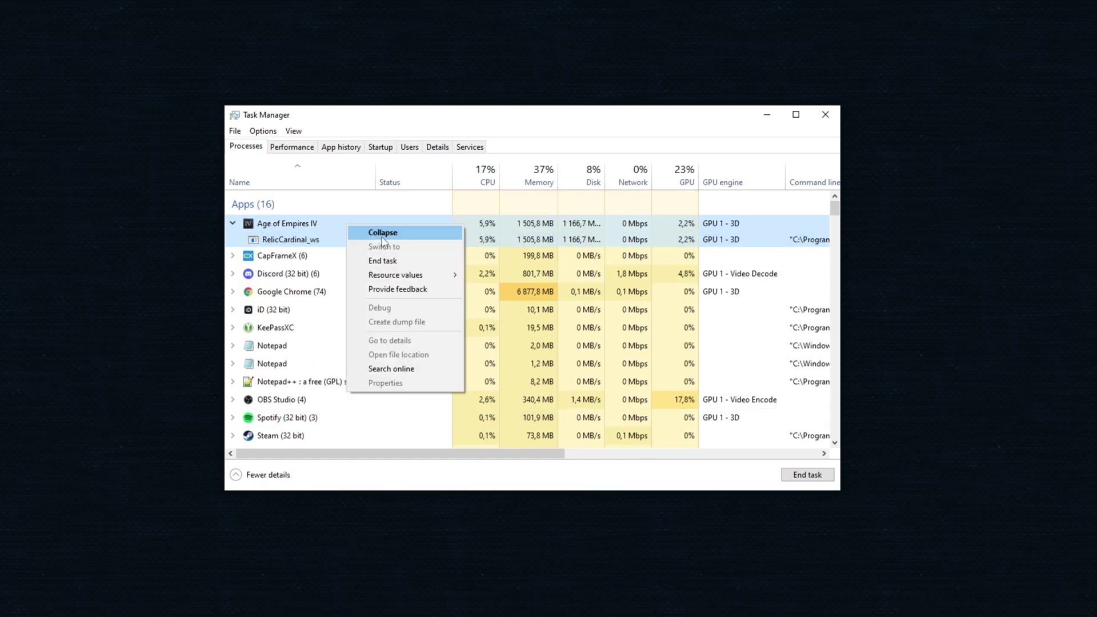
pyautogui.rightClick(375, 225)
pyautogui.click(392, 260)
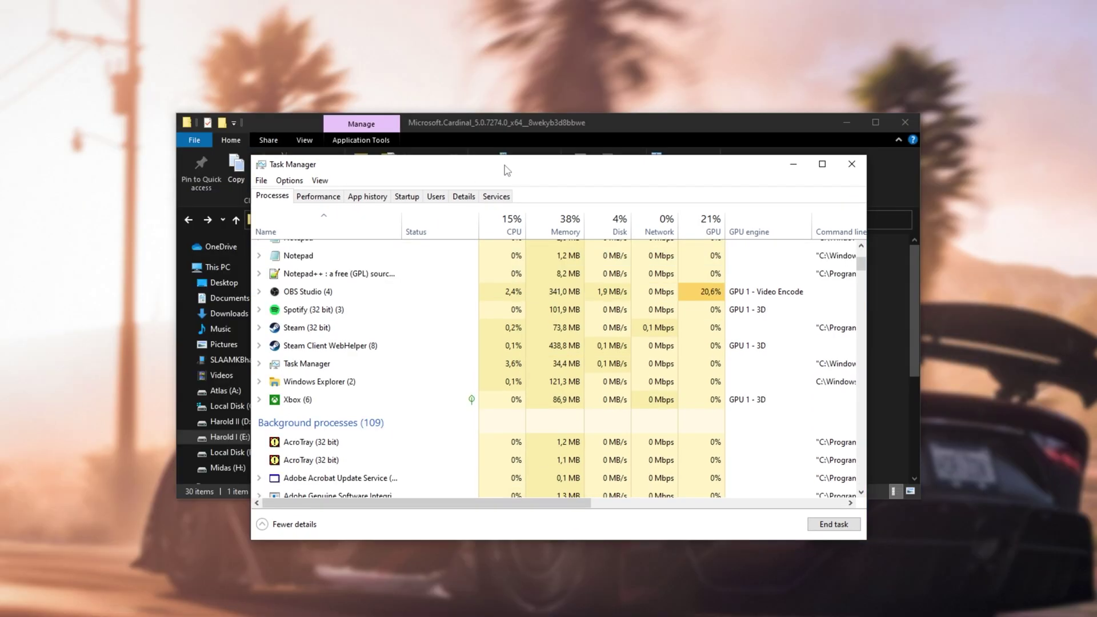
pyautogui.hotkey('alt', 'F4')
# Step: Go up to WindowsApps, open Microsoft.SunriseBaseGame_1.474.687.2_x64, and select ForzaHorizon4.exe
pyautogui.click(744, 319)
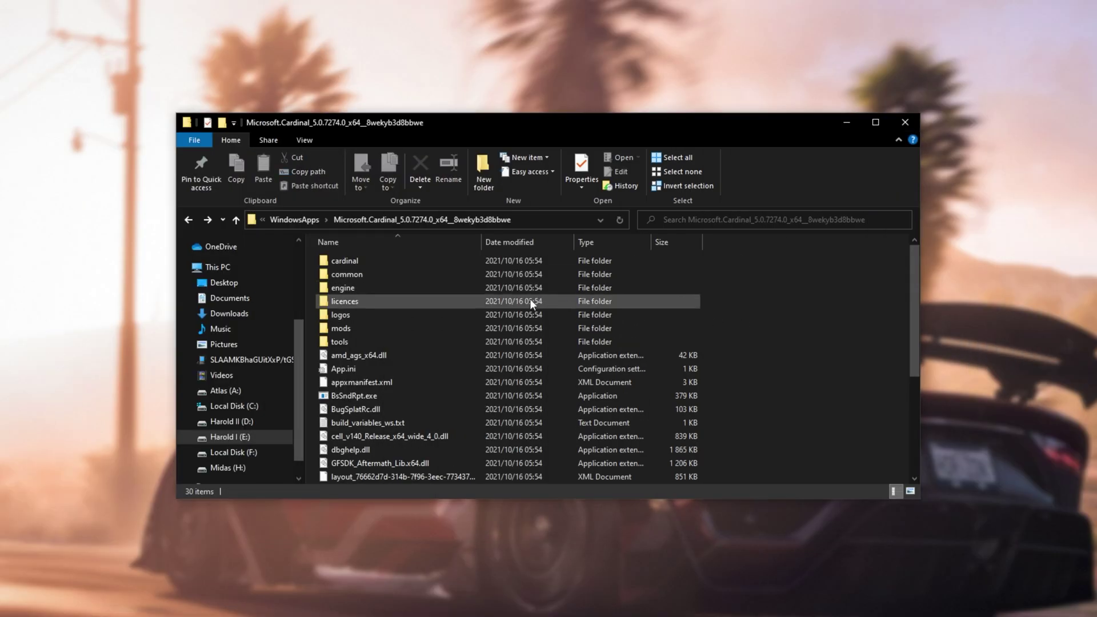
pyautogui.hotkey('alt', 'Up')
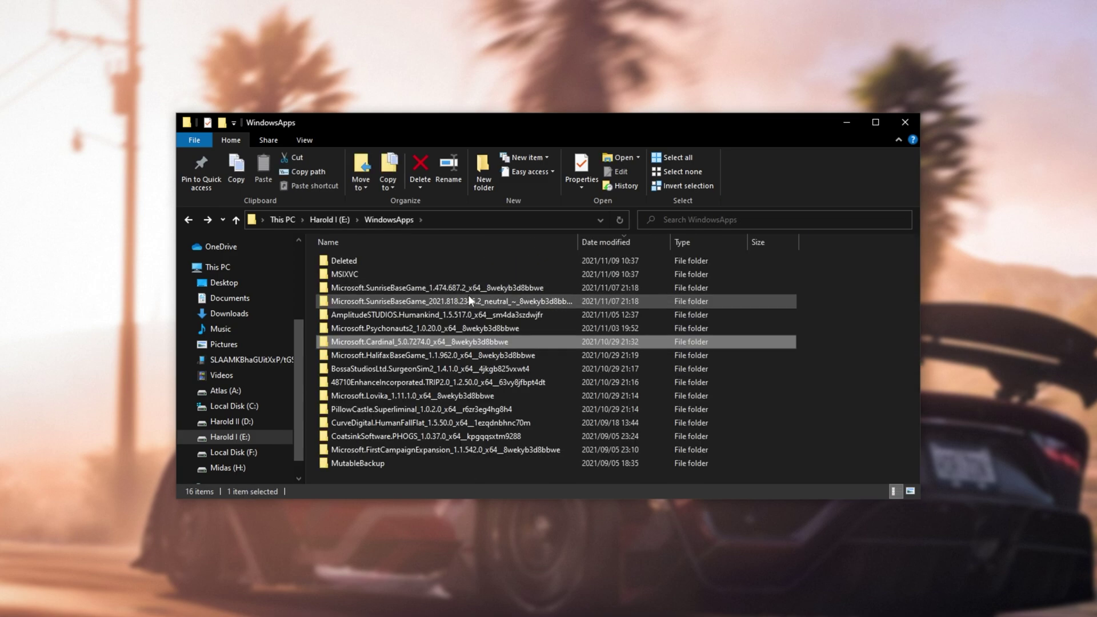
pyautogui.doubleClick(502, 292)
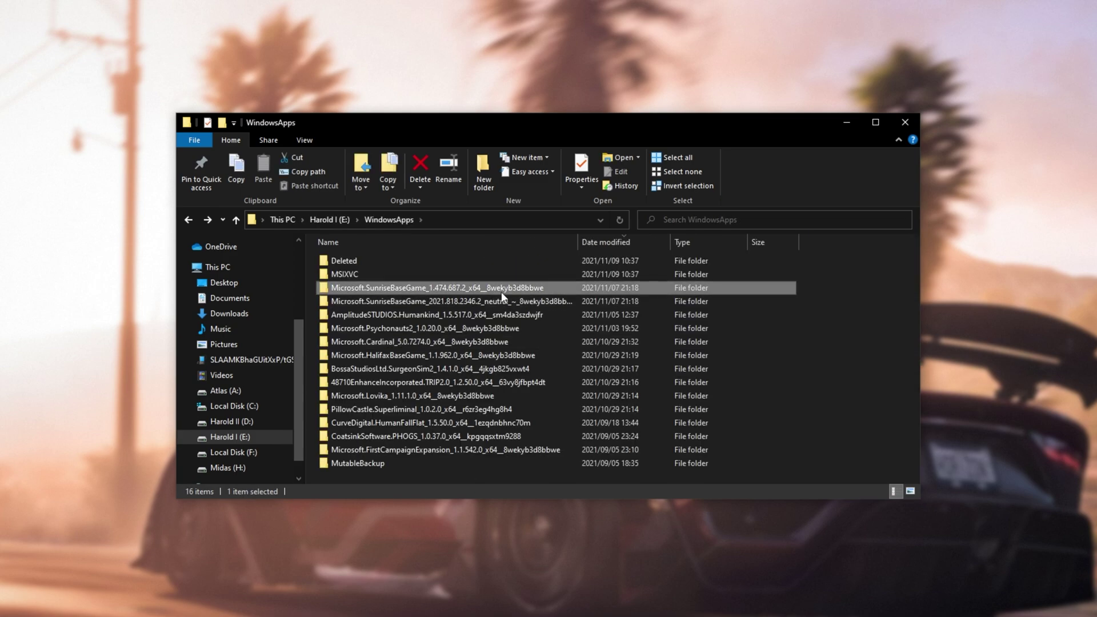
pyautogui.scroll(-5, 501, 292)
pyautogui.hotkey('alt', 'Up')
pyautogui.click(468, 300)
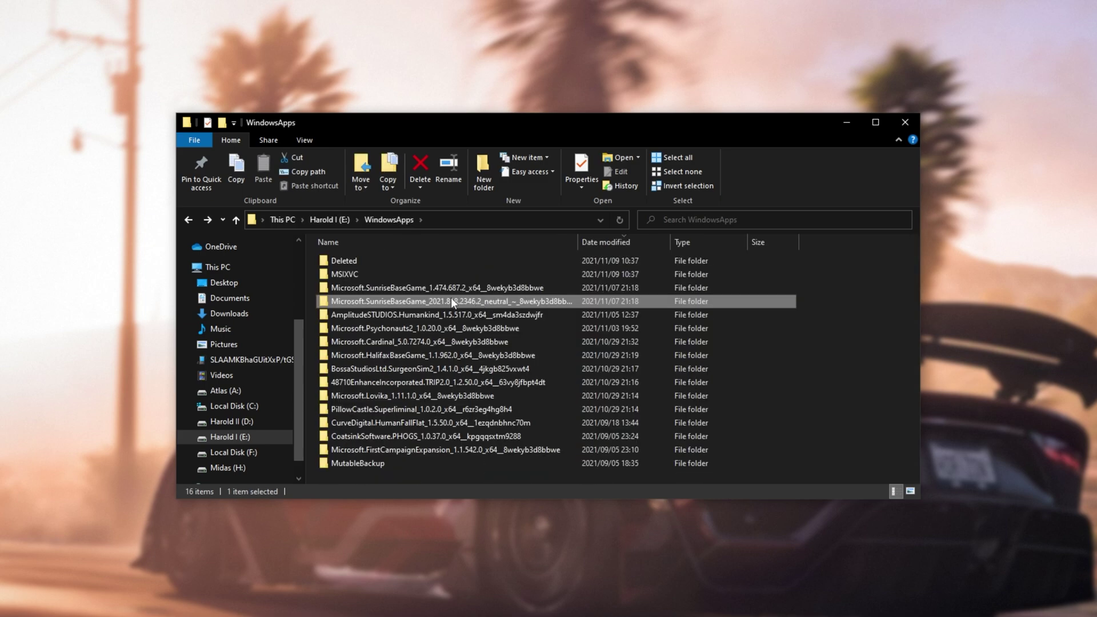
pyautogui.doubleClick(451, 288)
pyautogui.scroll(-1, 431, 297)
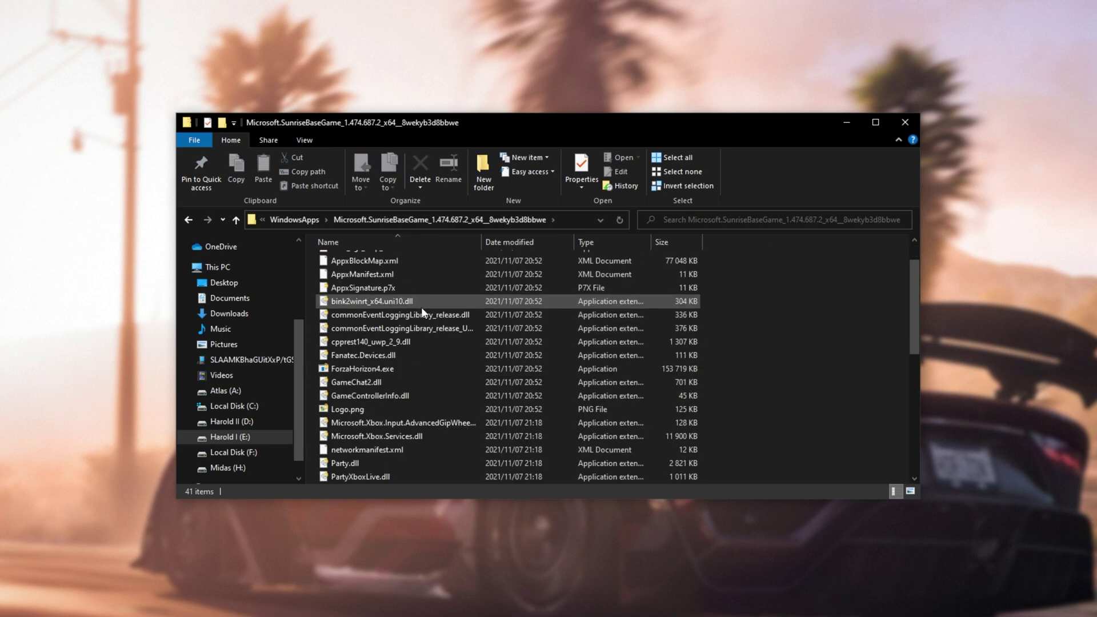
pyautogui.click(372, 367)
# Step: On ForzaHorizon4.exe's Compatibility tab, disable fullscreen optimizations, override high-DPI scaling, and confirm
pyautogui.rightClick(397, 369)
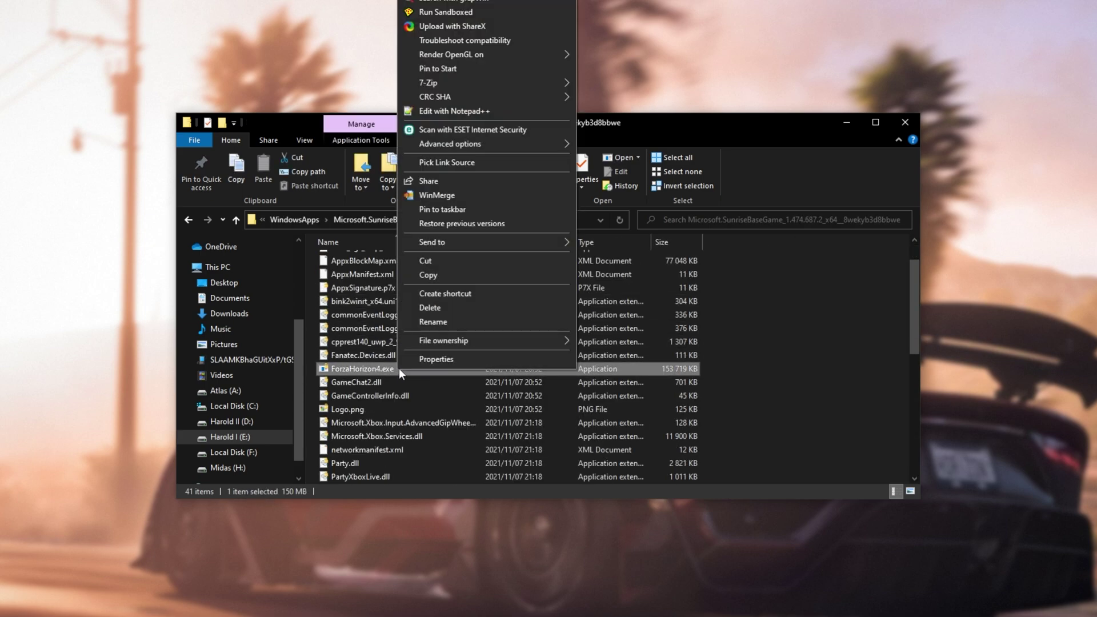
pyautogui.click(421, 361)
pyautogui.moveTo(484, 388); pyautogui.dragTo(504, 182)
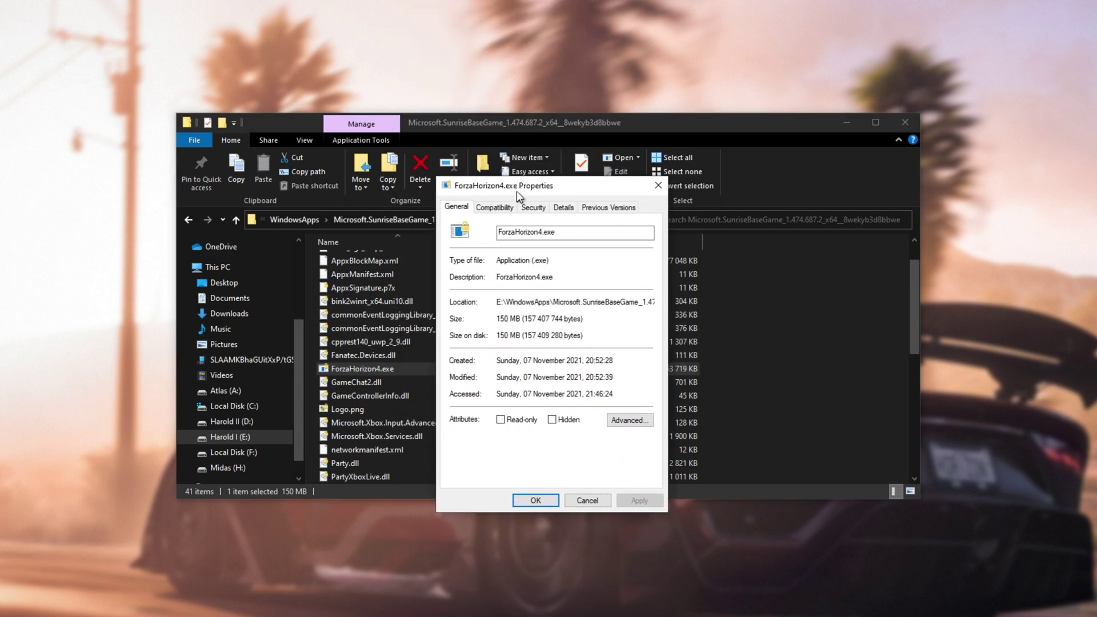
pyautogui.click(482, 195)
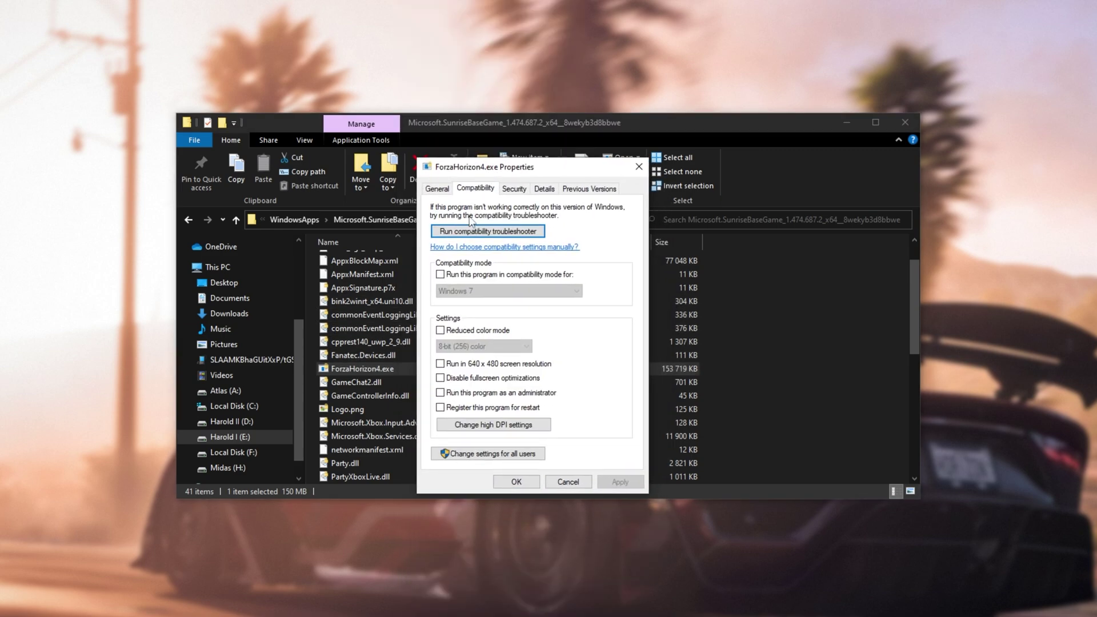
pyautogui.click(506, 380)
pyautogui.click(499, 426)
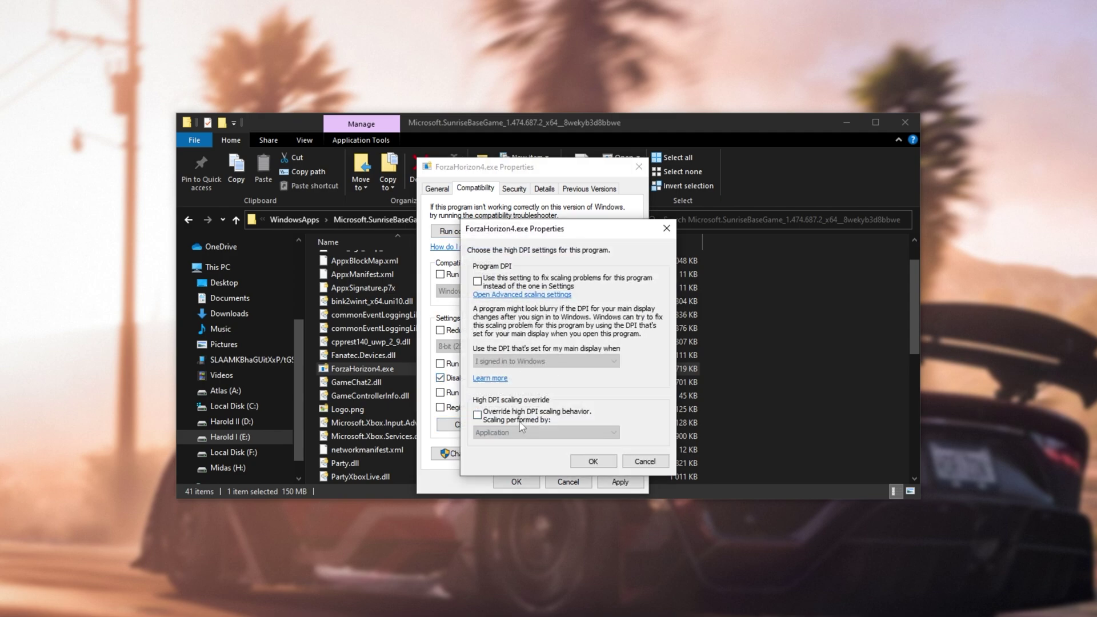
pyautogui.click(512, 414)
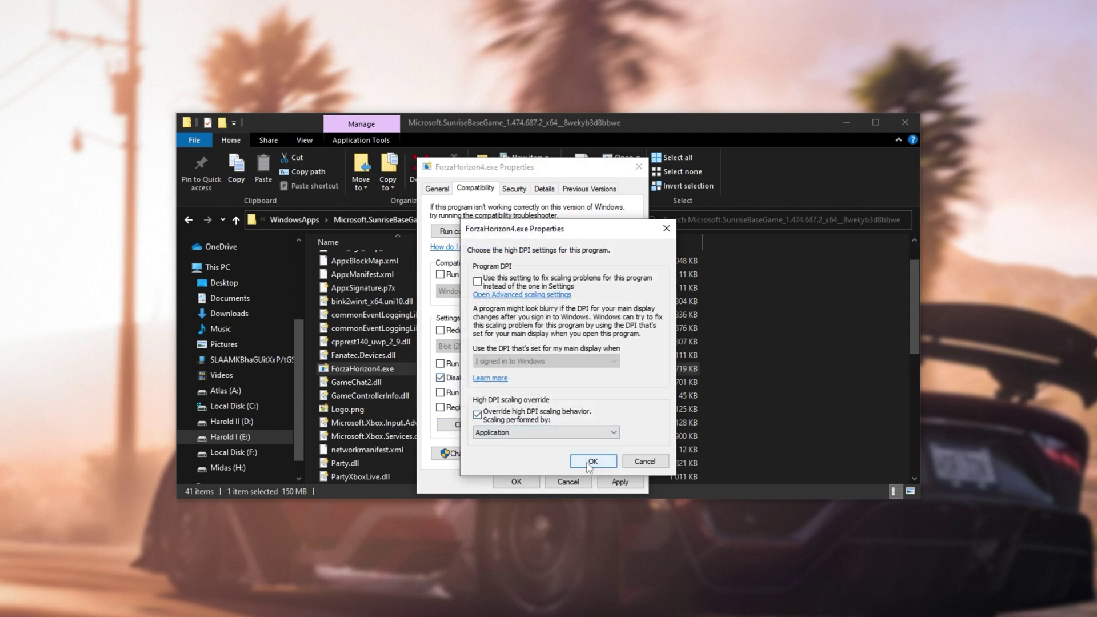
pyautogui.click(592, 461)
pyautogui.click(522, 482)
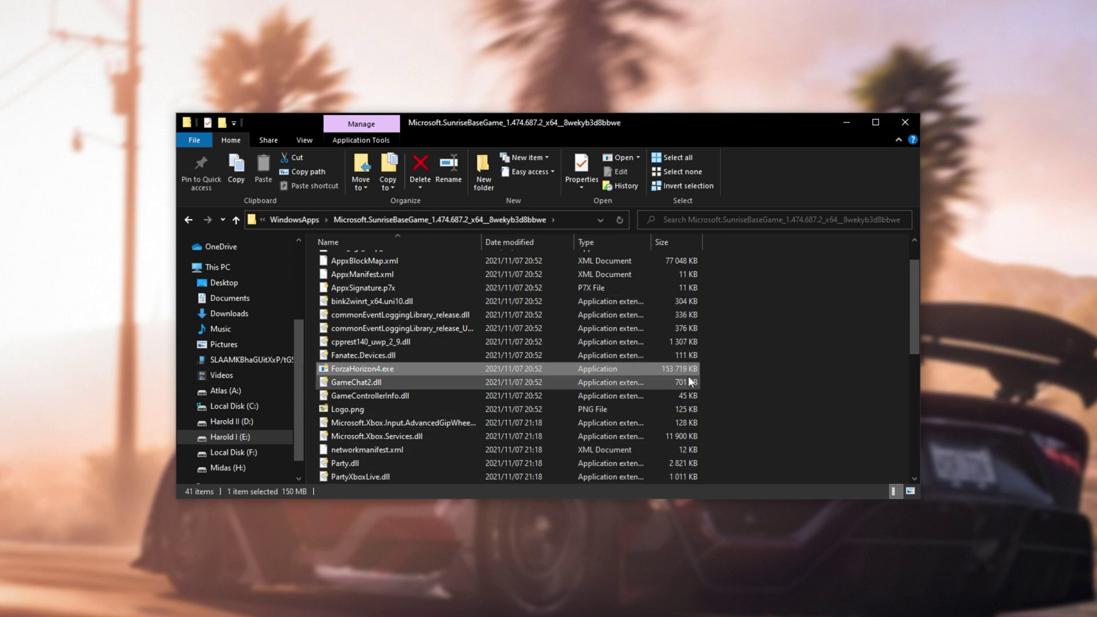
pyautogui.moveTo(548, 370); pyautogui.dragTo(105, 319)
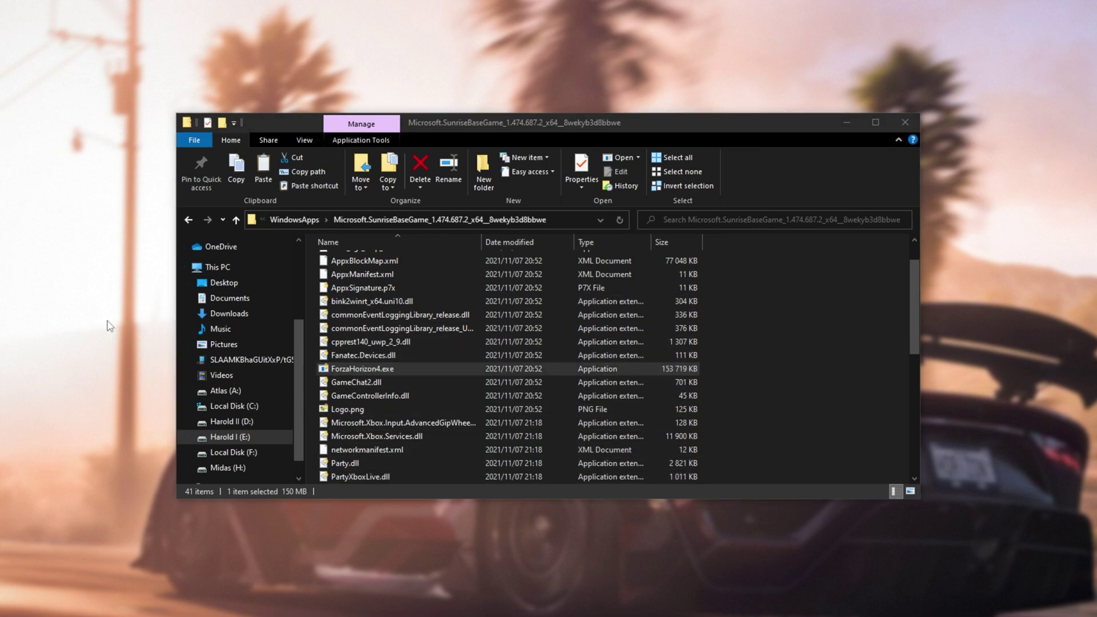
pyautogui.click(535, 219)
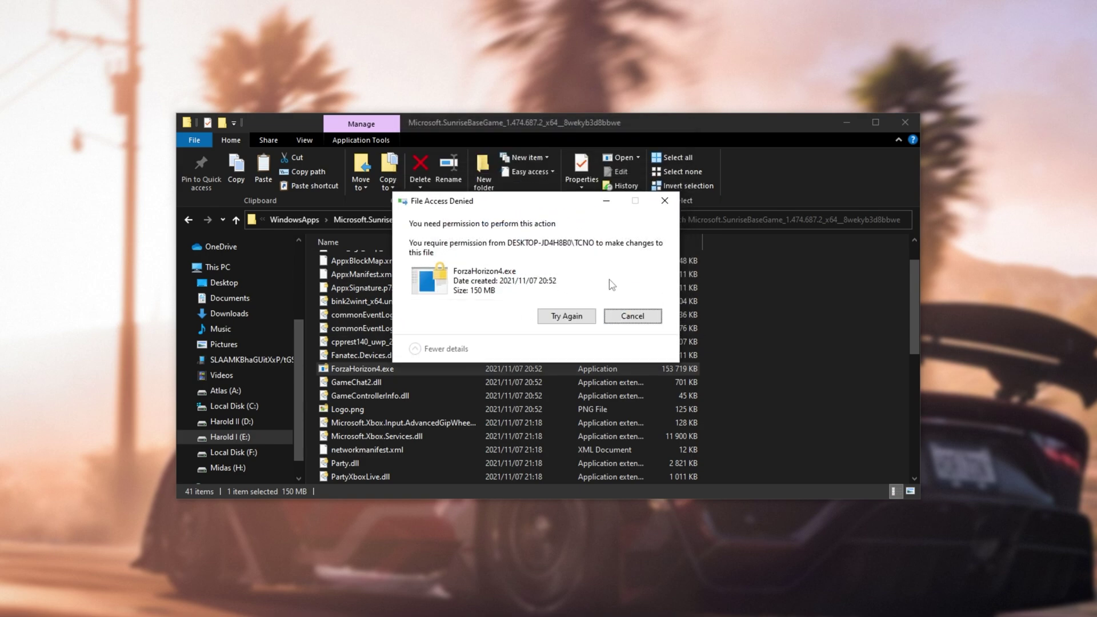
pyautogui.click(628, 316)
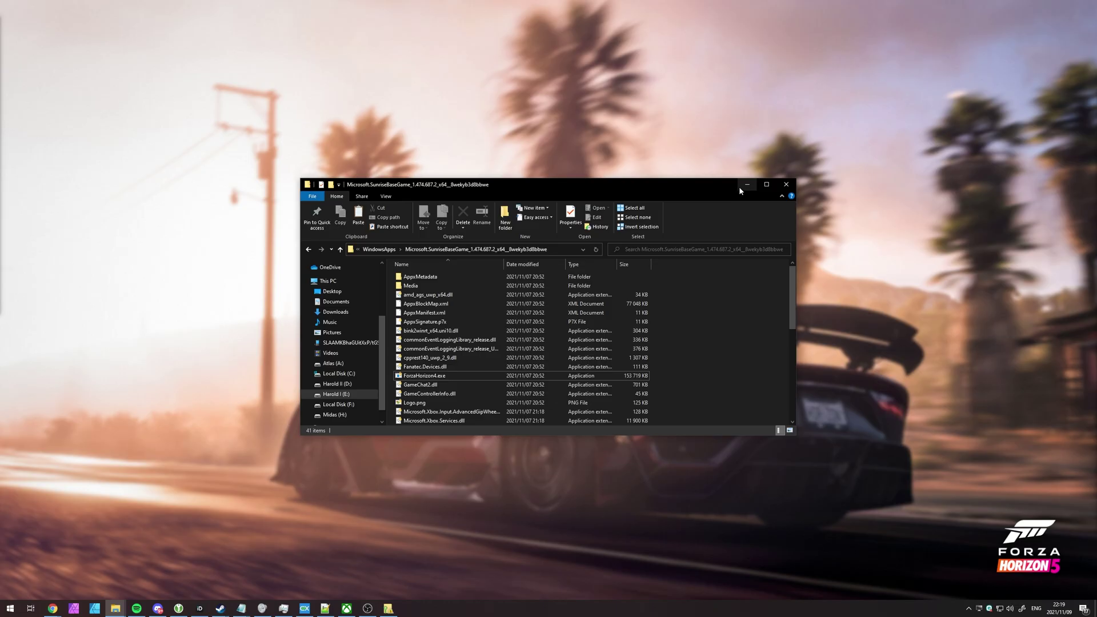
# Step: Minimize the File Explorer window so only the desktop and taskbar remain visible
pyautogui.click(743, 186)
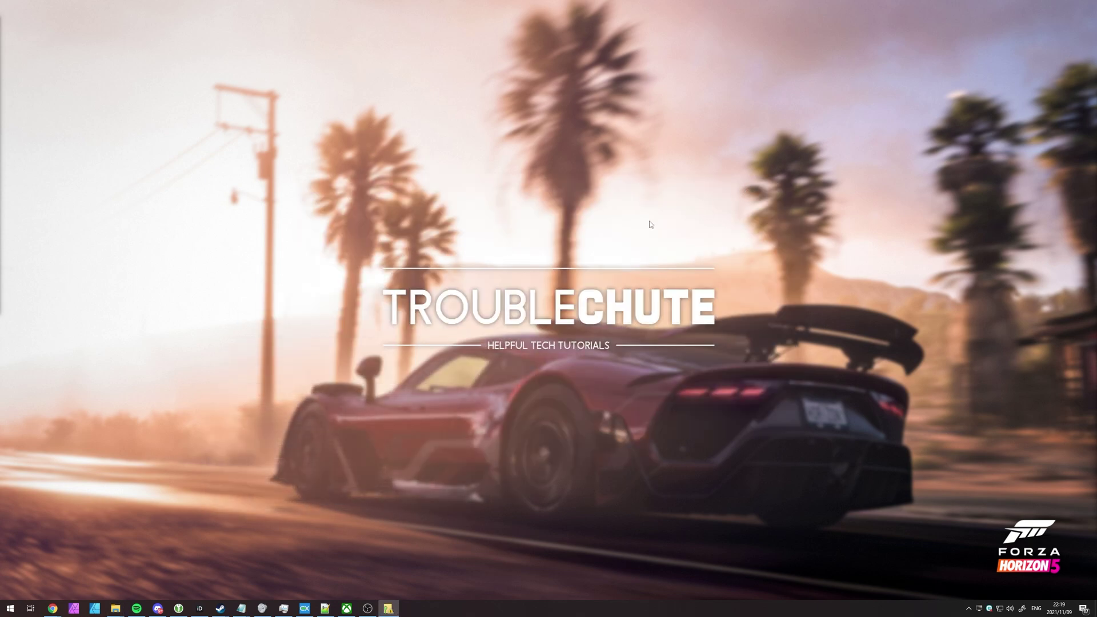